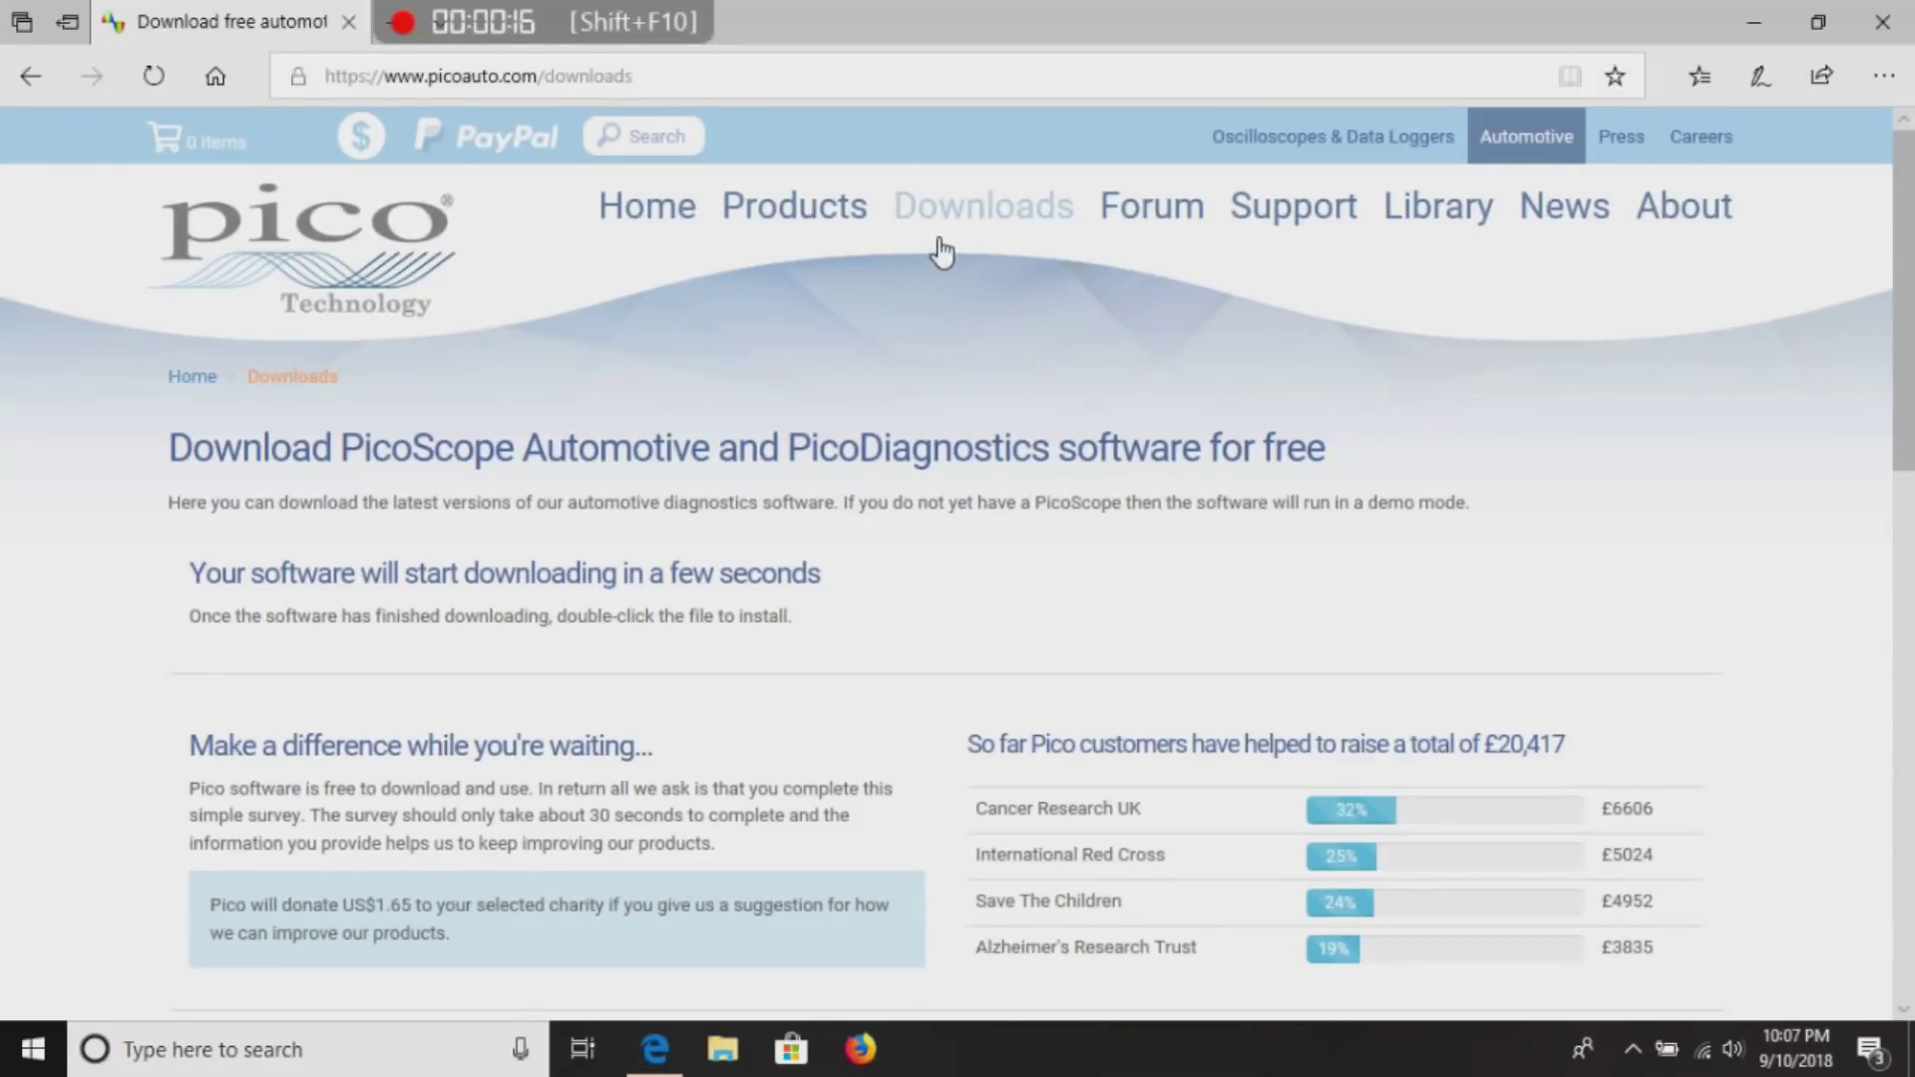
# Show the PicoScope 6 Automotive 6.13.6 download entry on Pico's Downloads page.
pyautogui.click(977, 230)
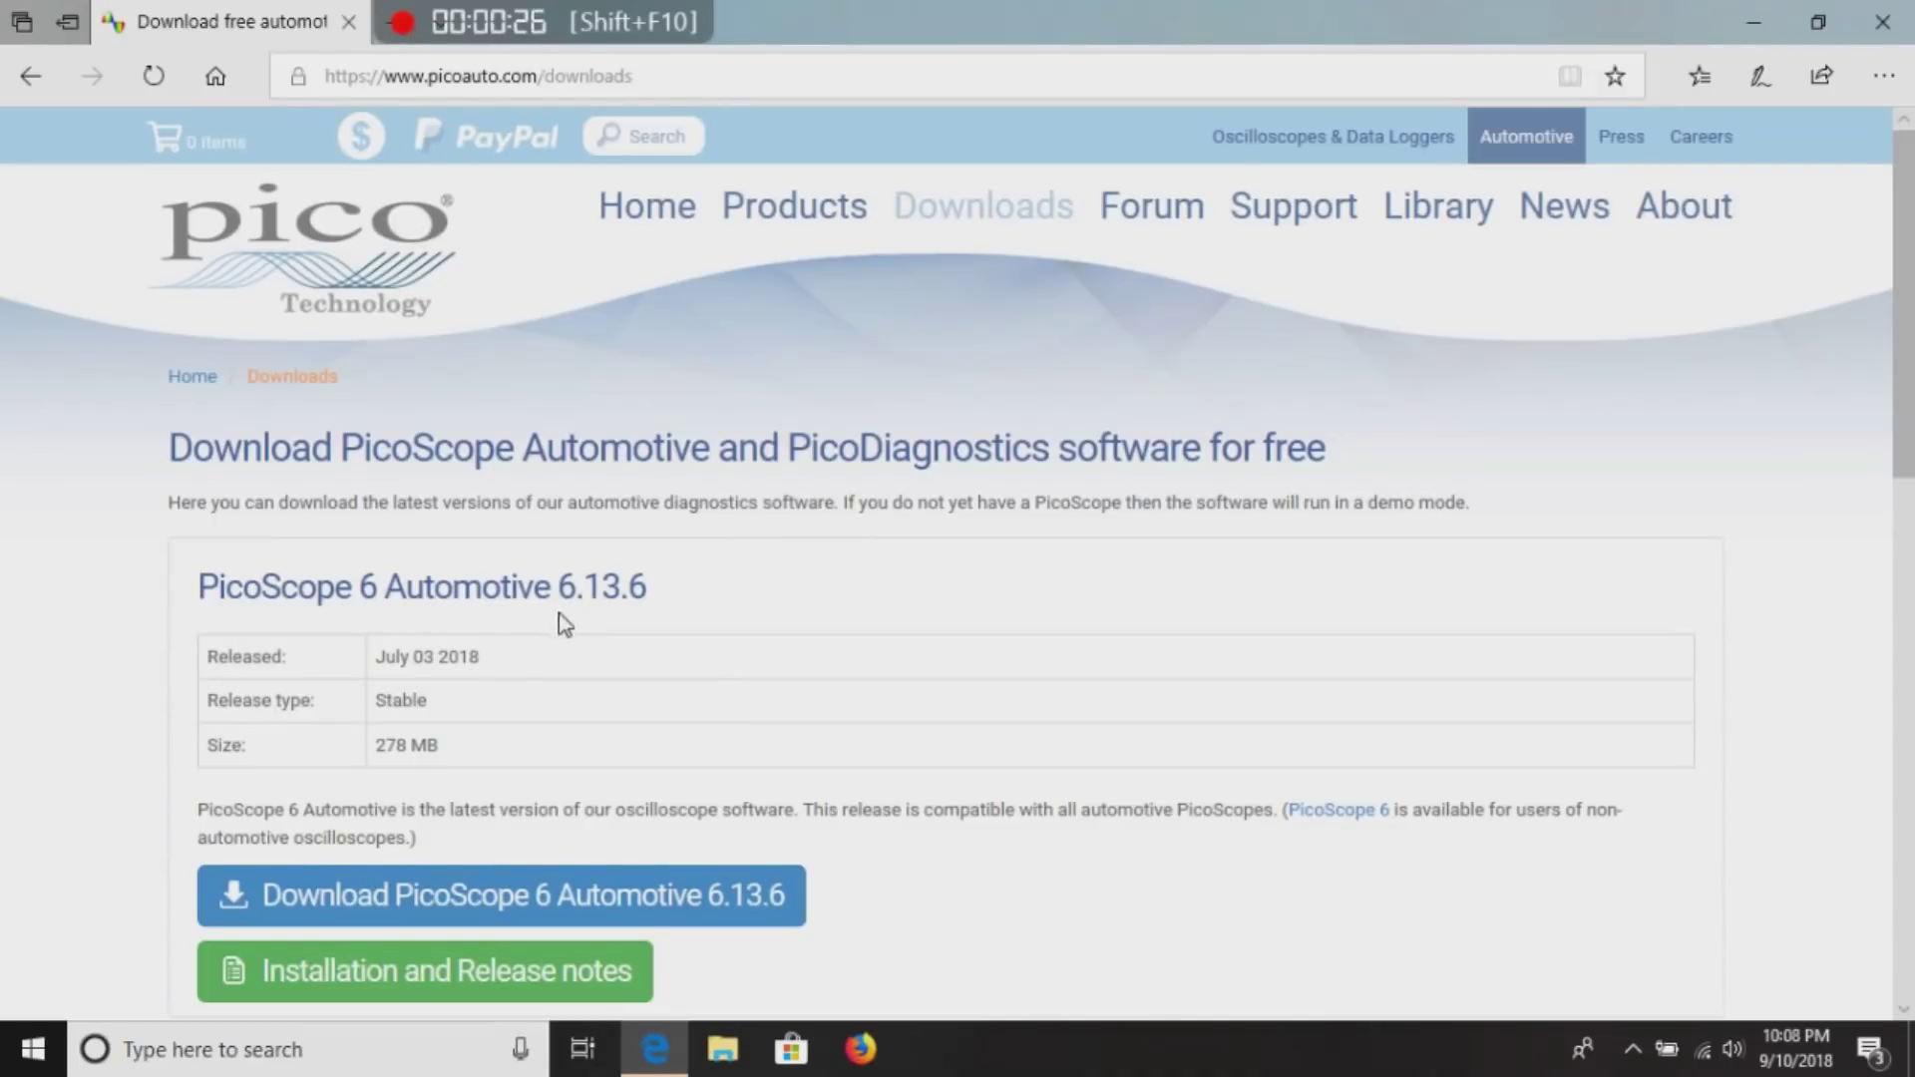
# Download the PicoScope 6 Automotive 6.13.6 installer and run it from Edge.
pyautogui.click(539, 906)
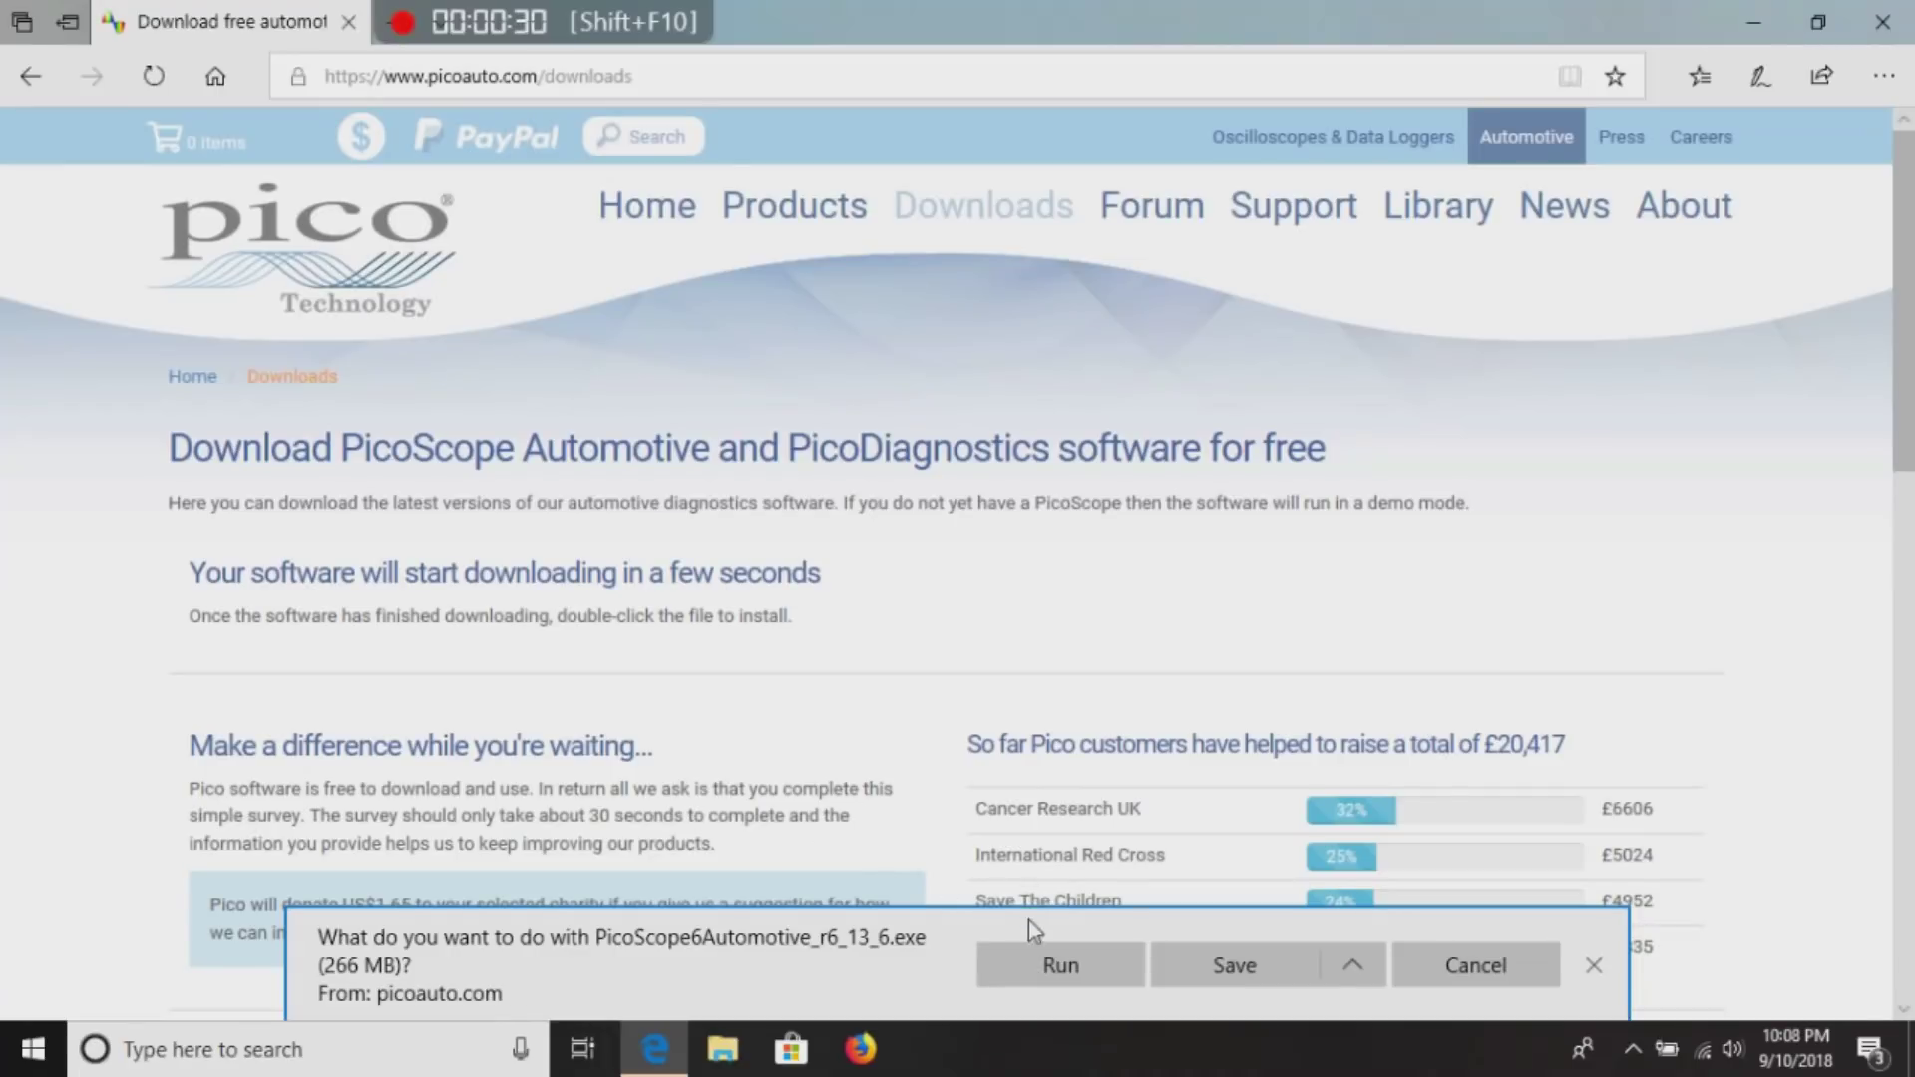
pyautogui.click(1049, 967)
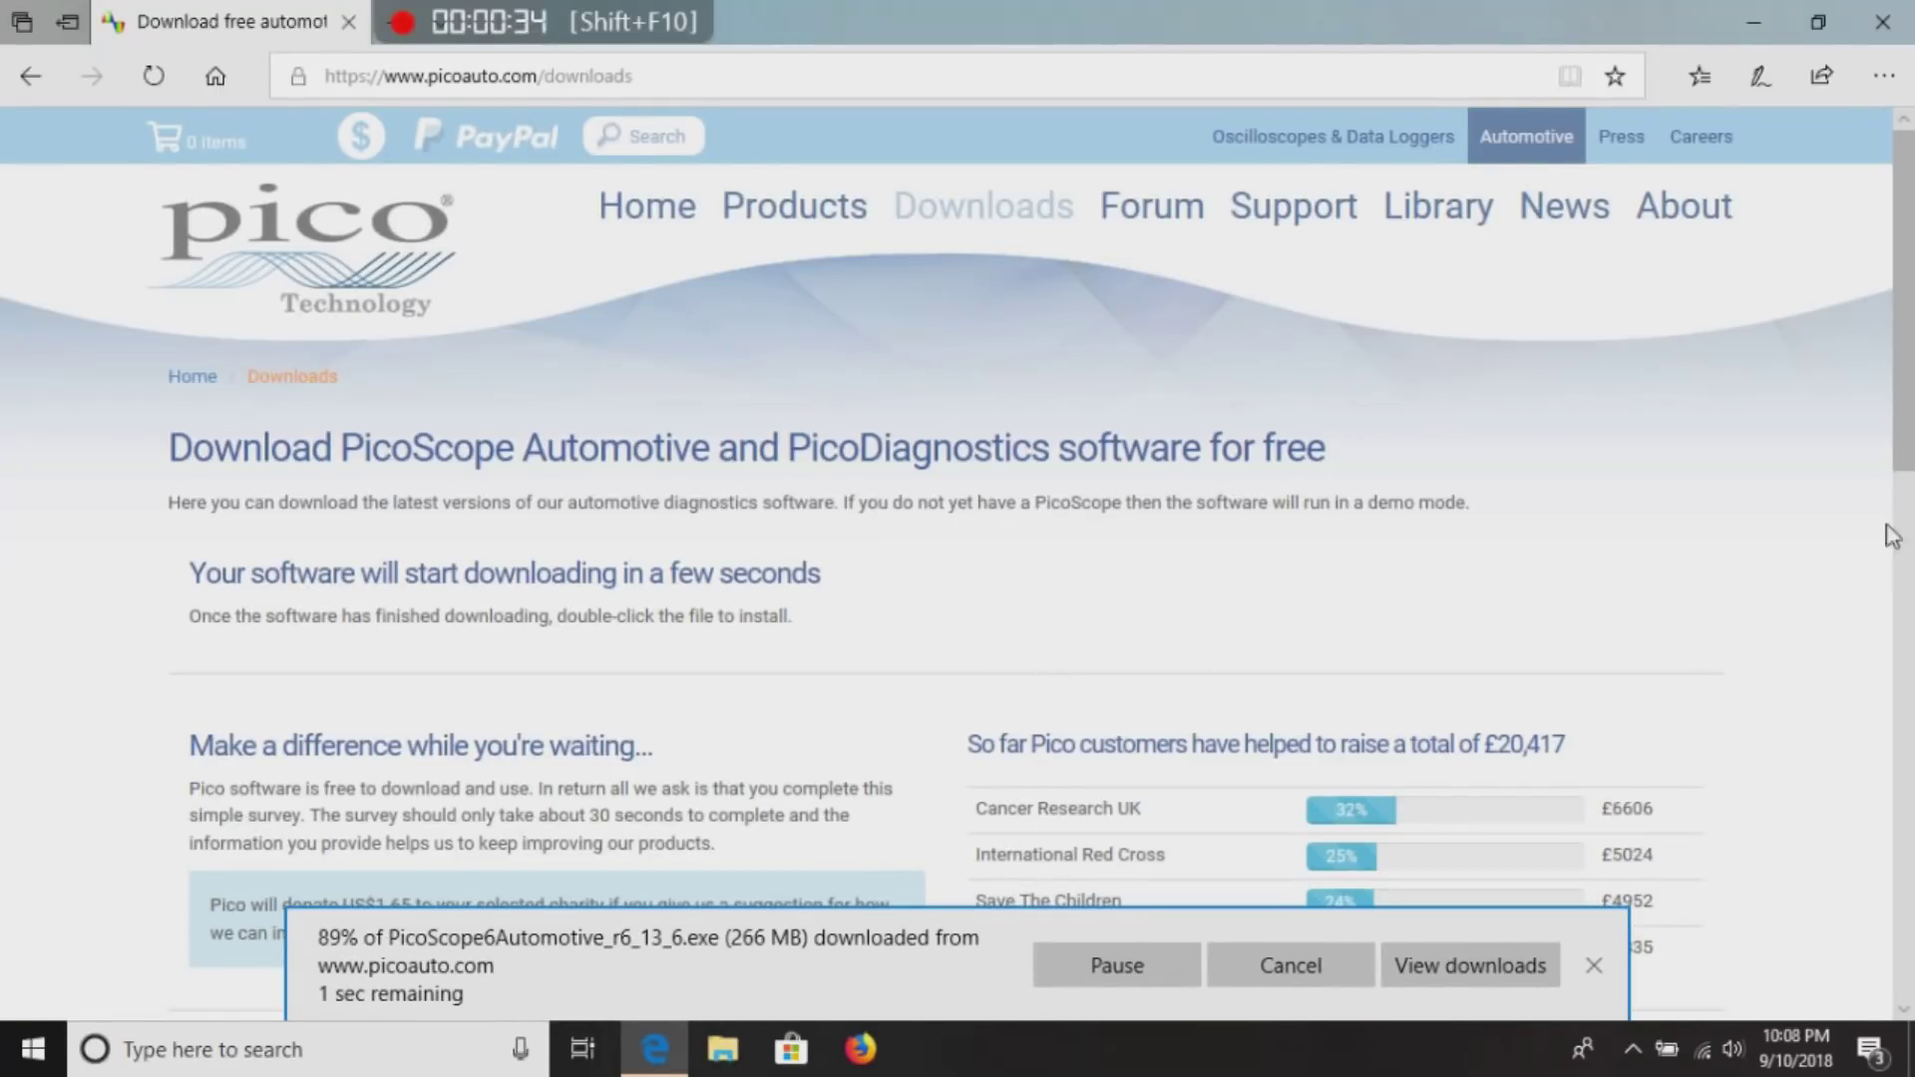
pyautogui.moveTo(1905, 469); pyautogui.dragTo(1909, 773)
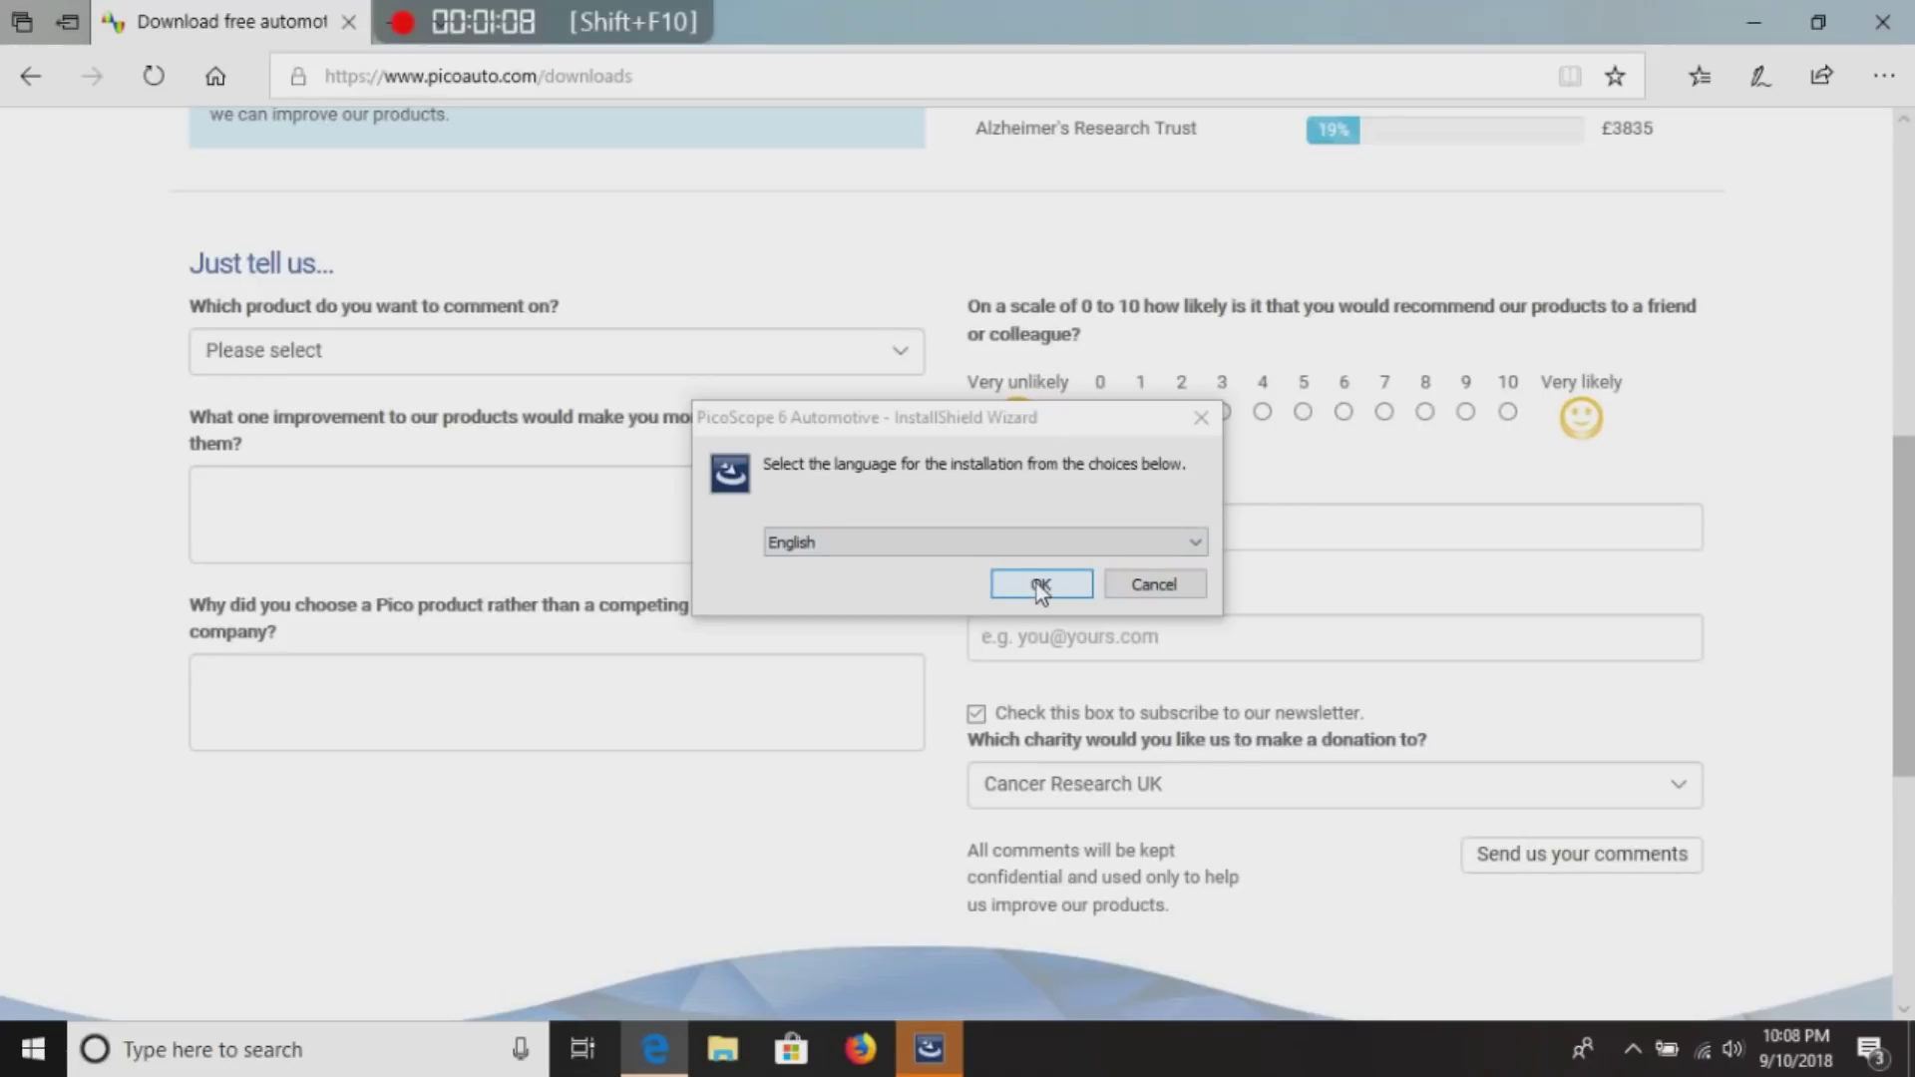
# Confirm English as the InstallShield installation language.
pyautogui.click(1196, 544)
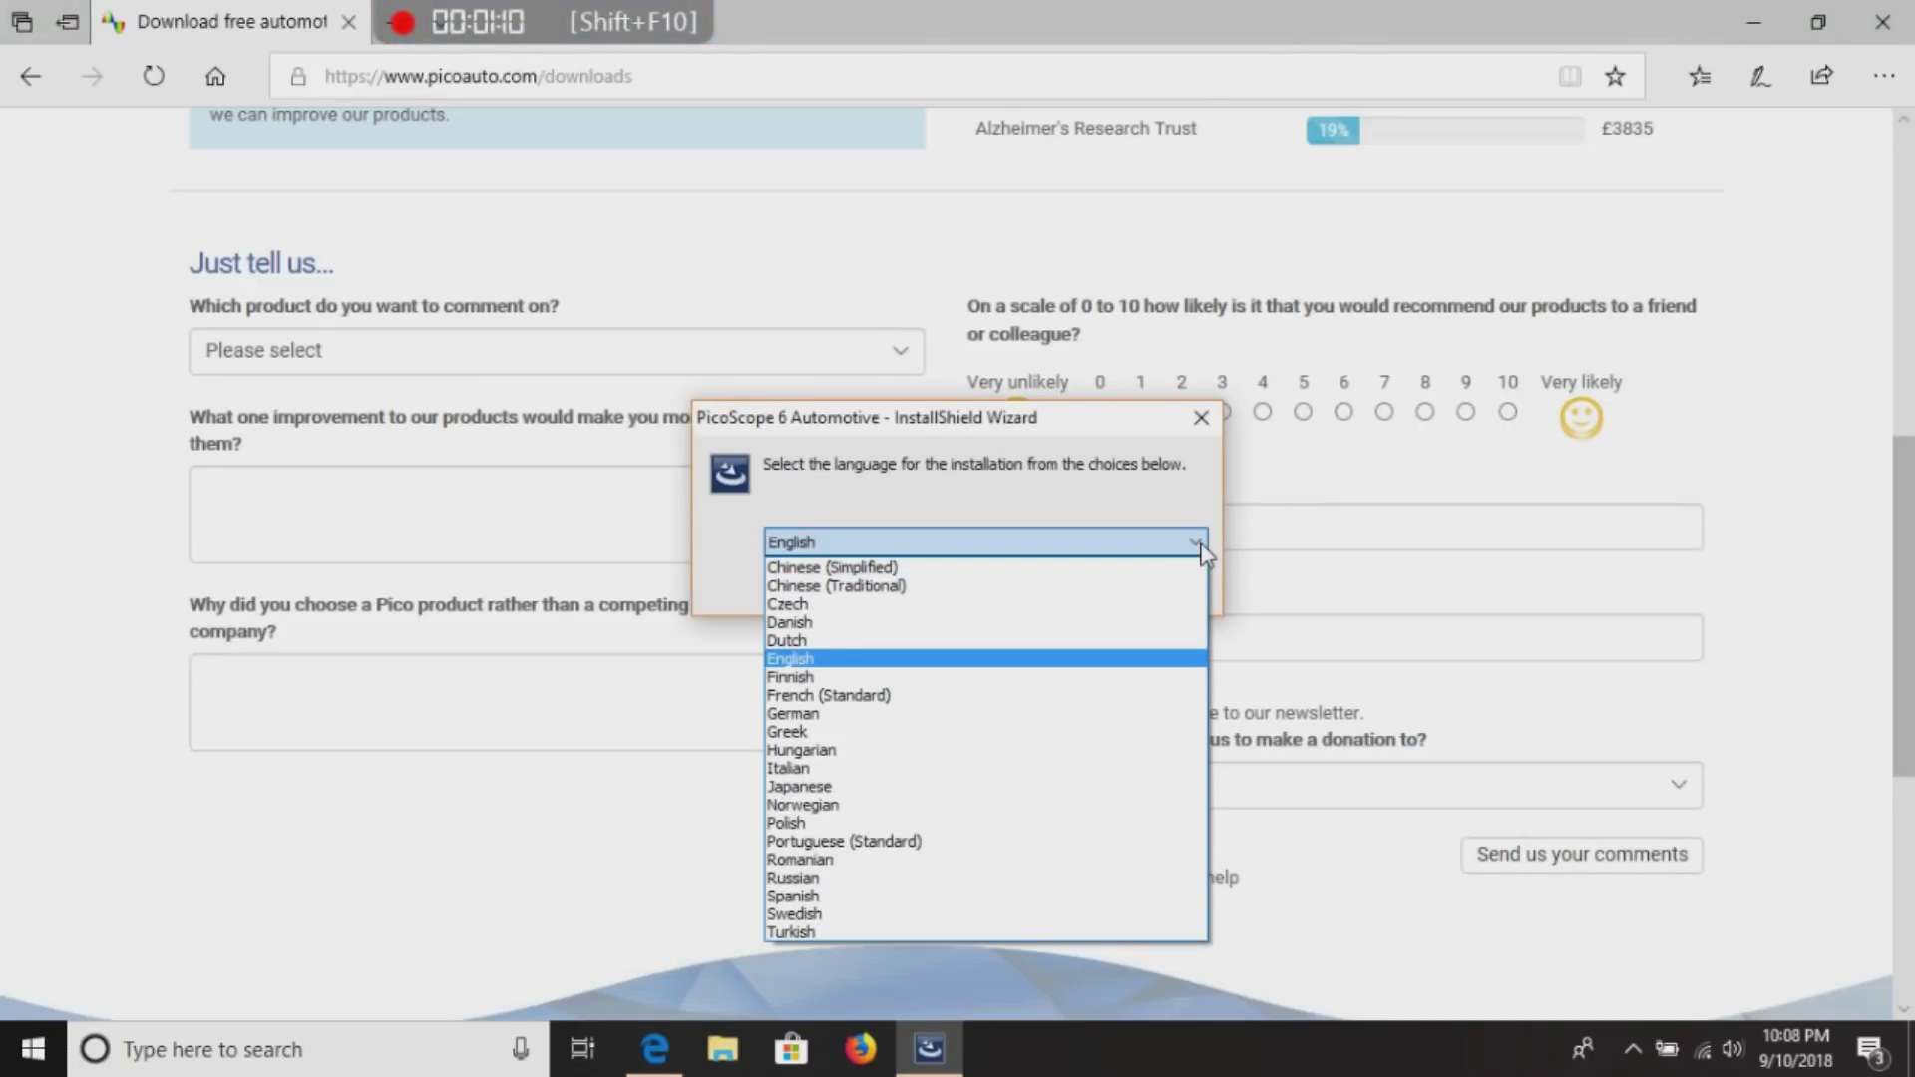
pyautogui.click(875, 545)
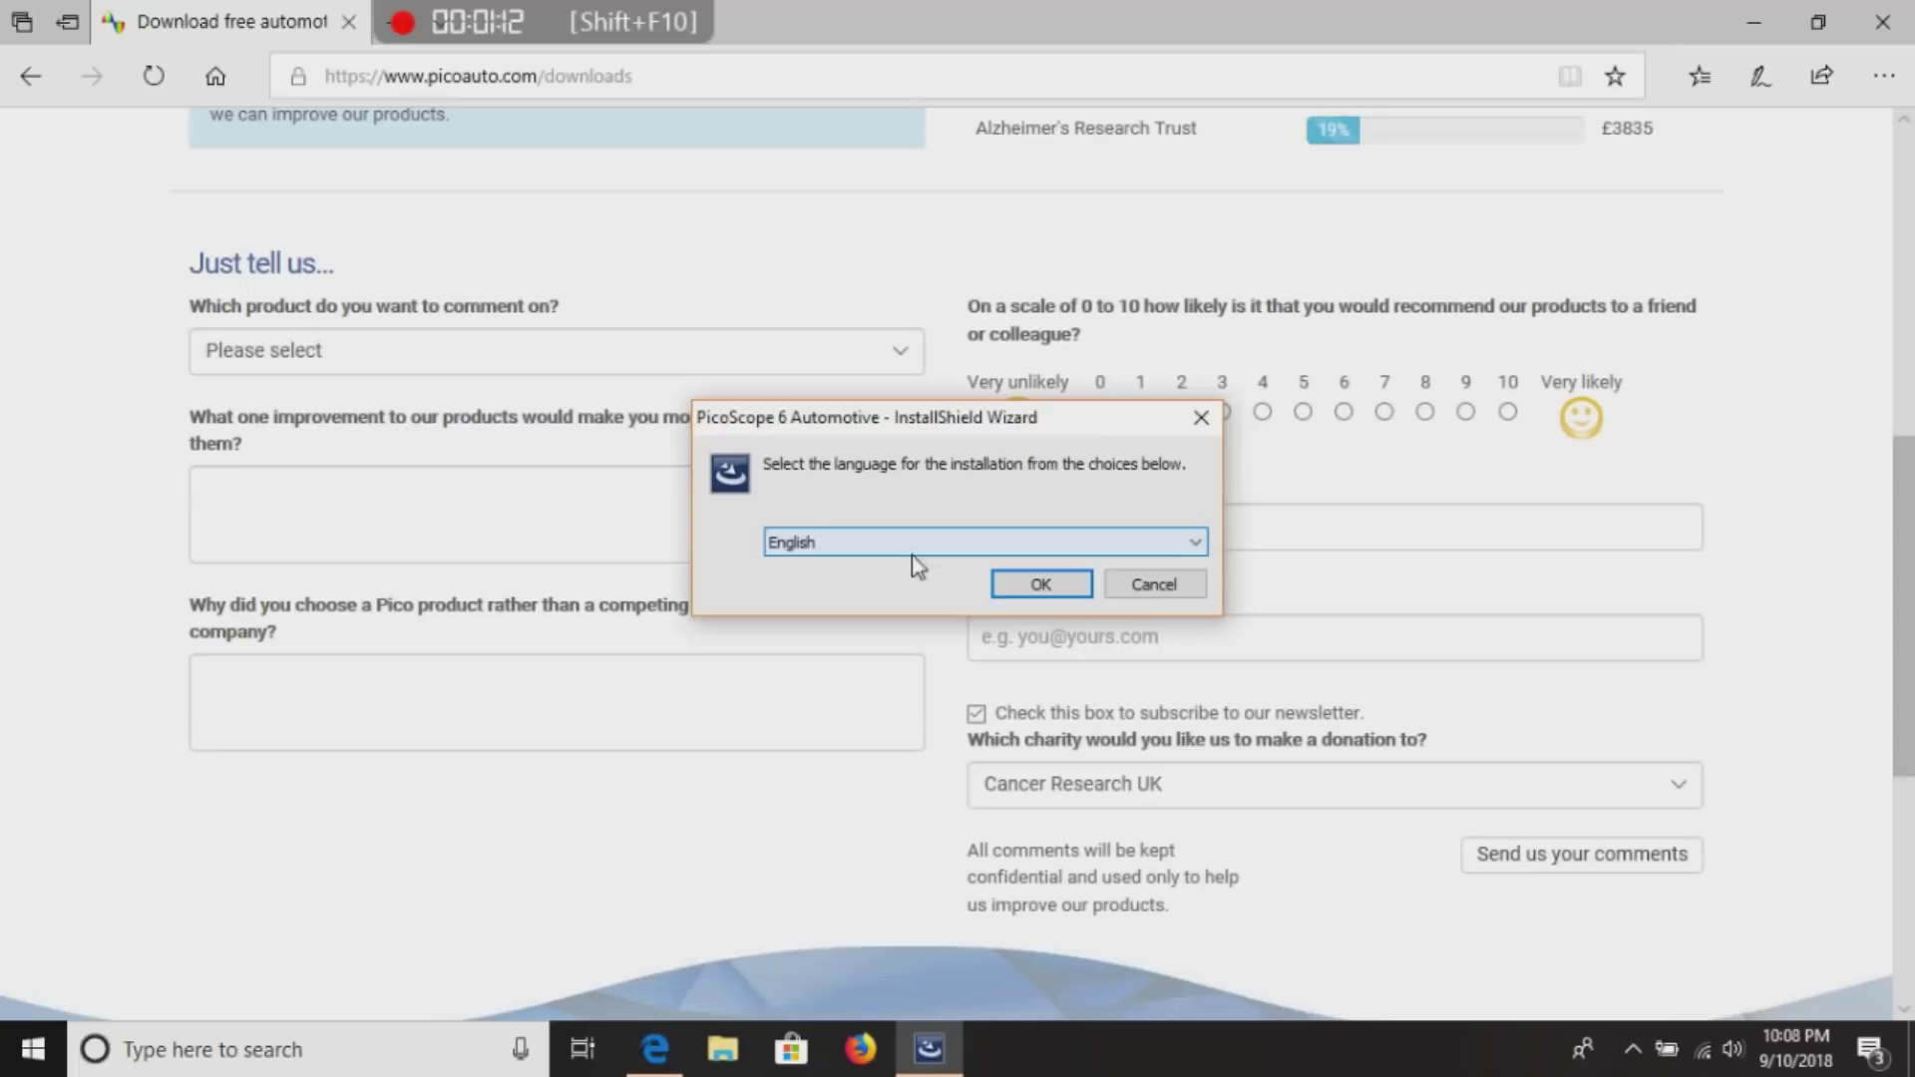
pyautogui.click(1027, 589)
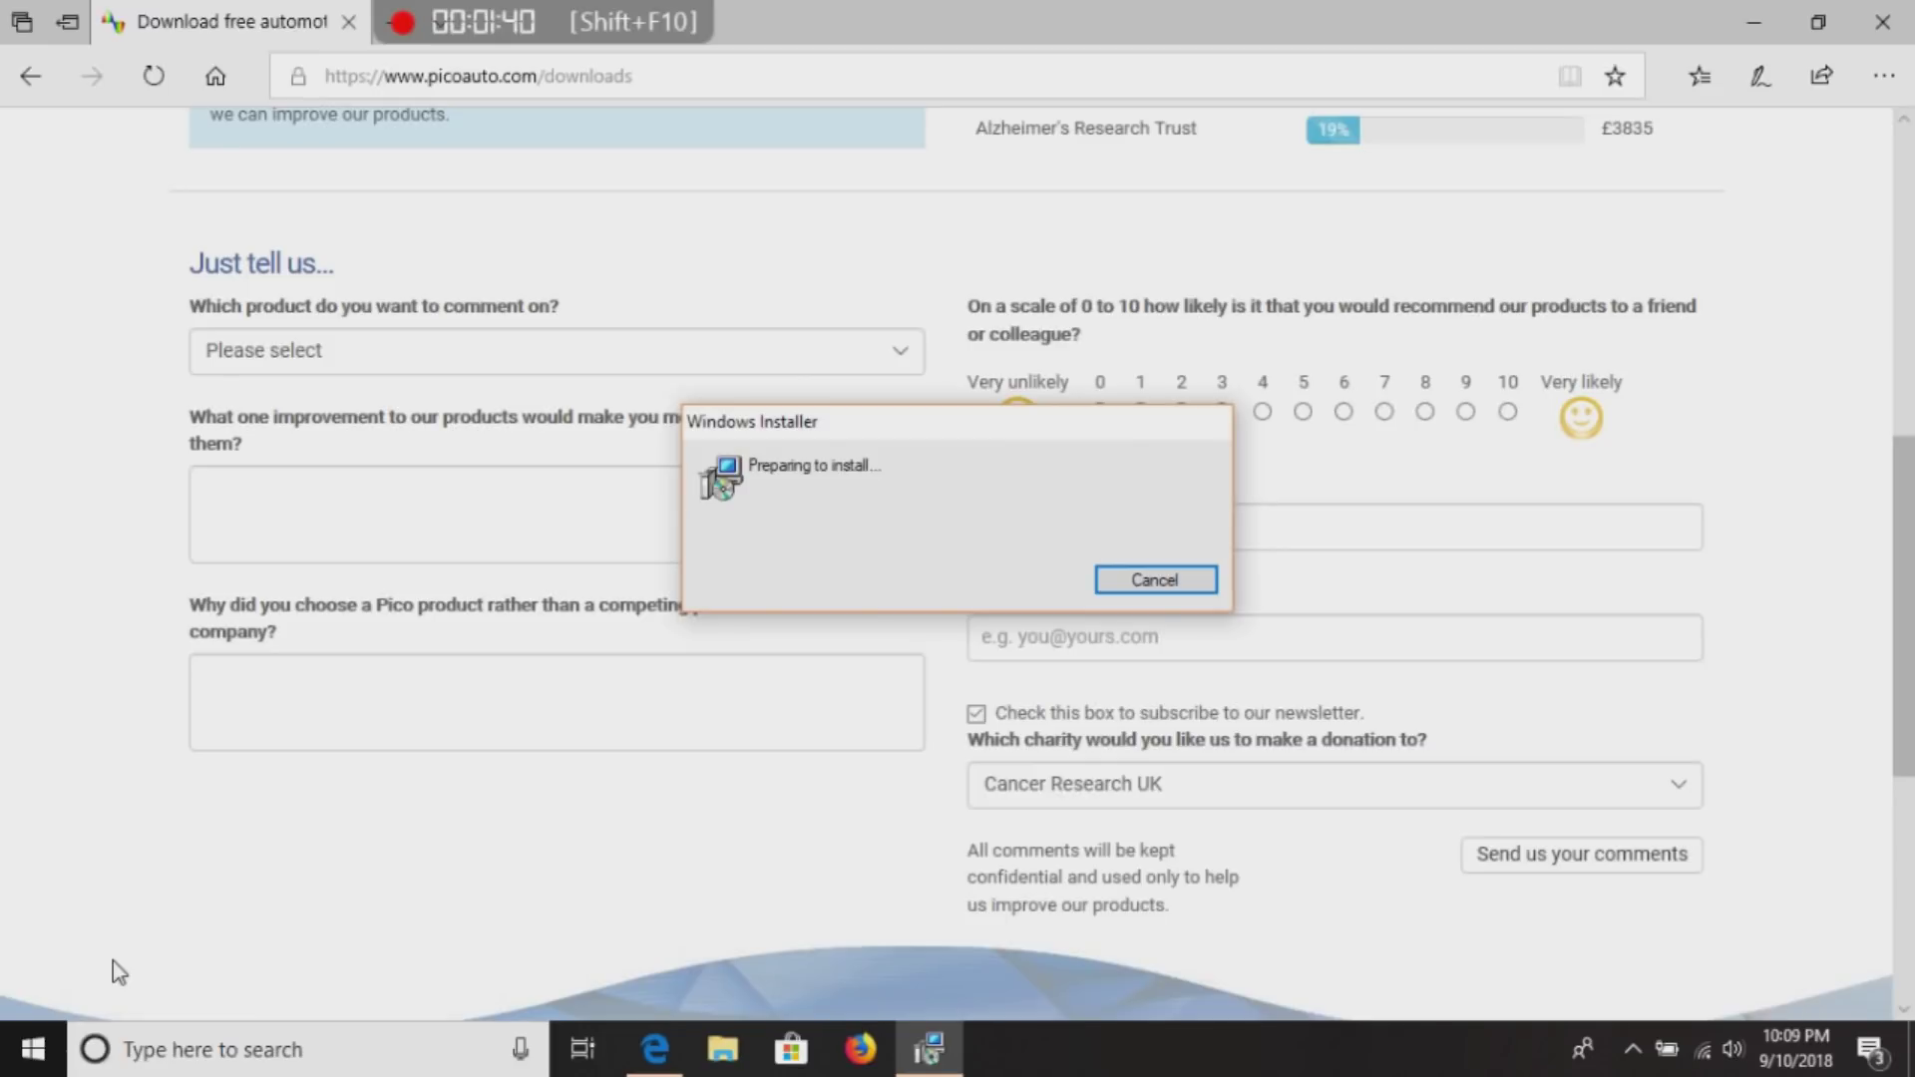
pyautogui.moveTo(111, 961); pyautogui.dragTo(486, 644)
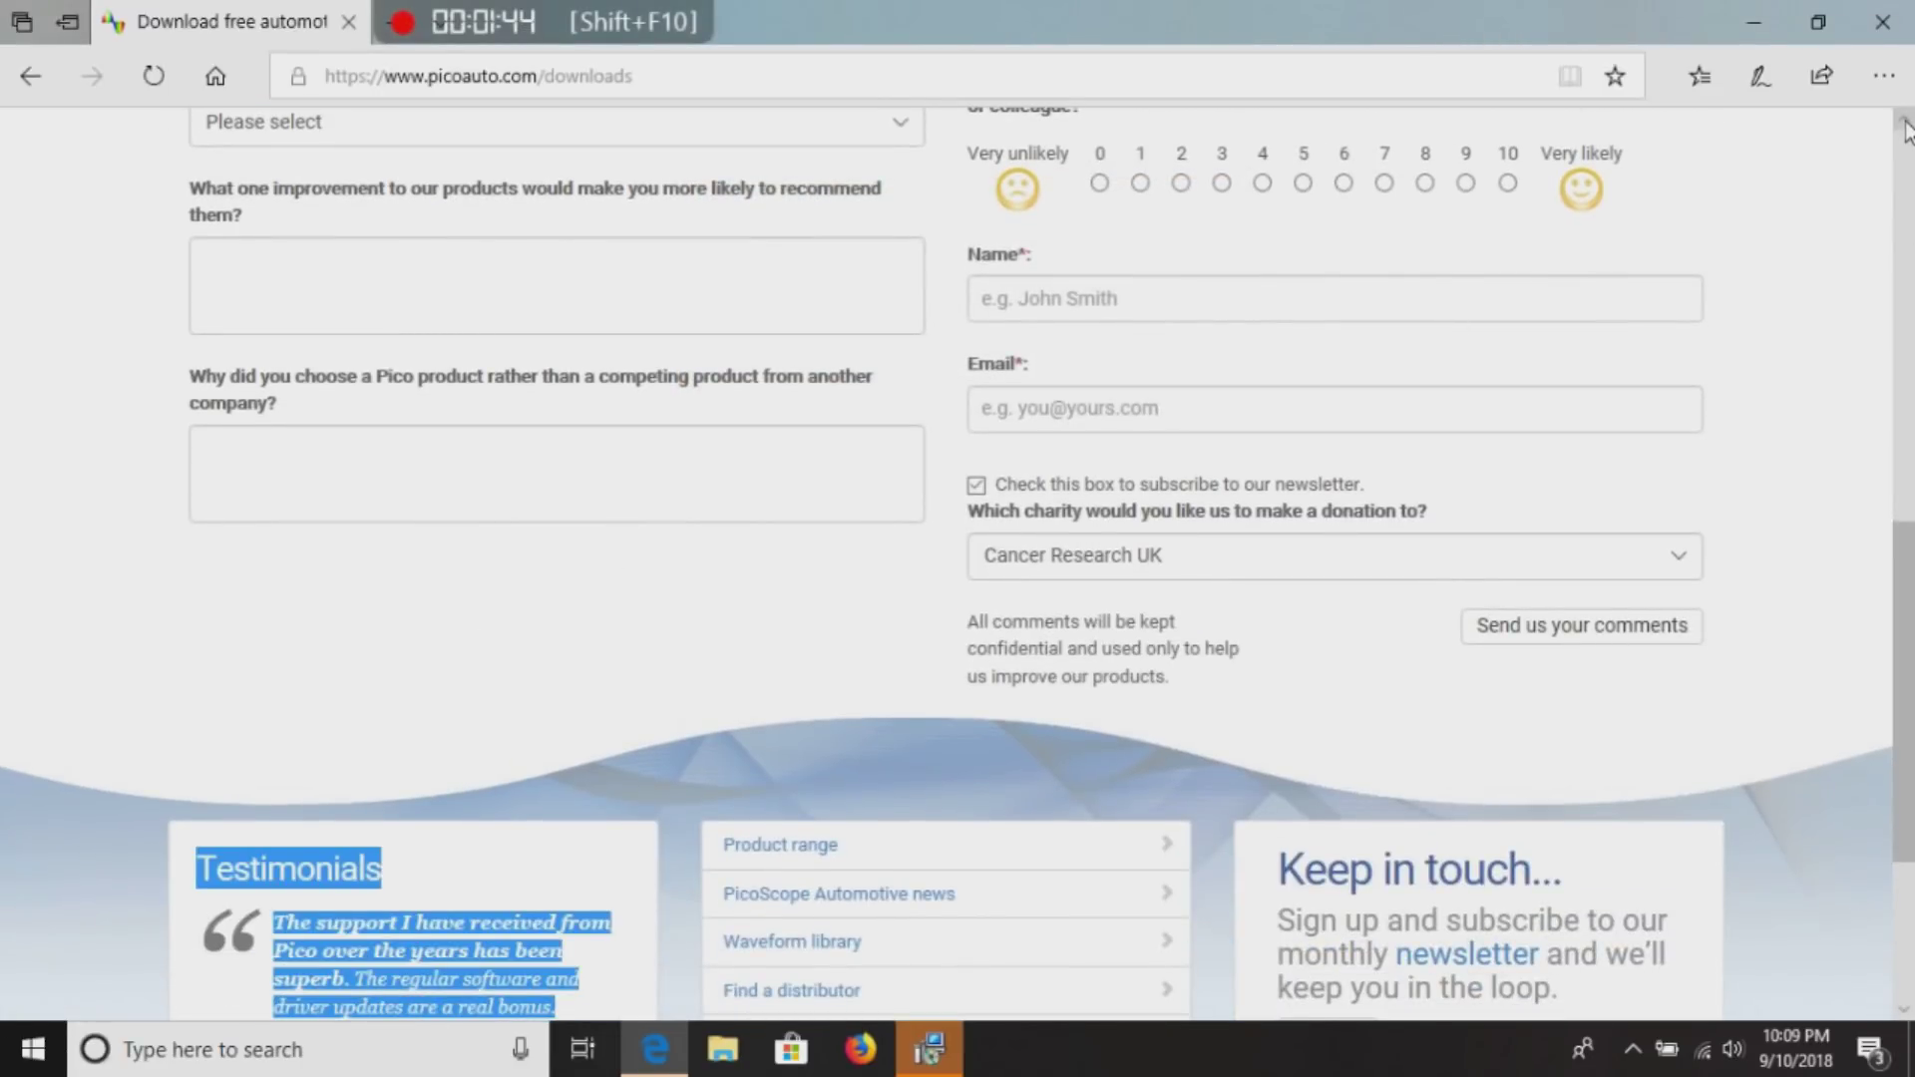
# Accept the license terms, install PicoScope 6 Automotive, and finish the wizard.
pyautogui.click(932, 1049)
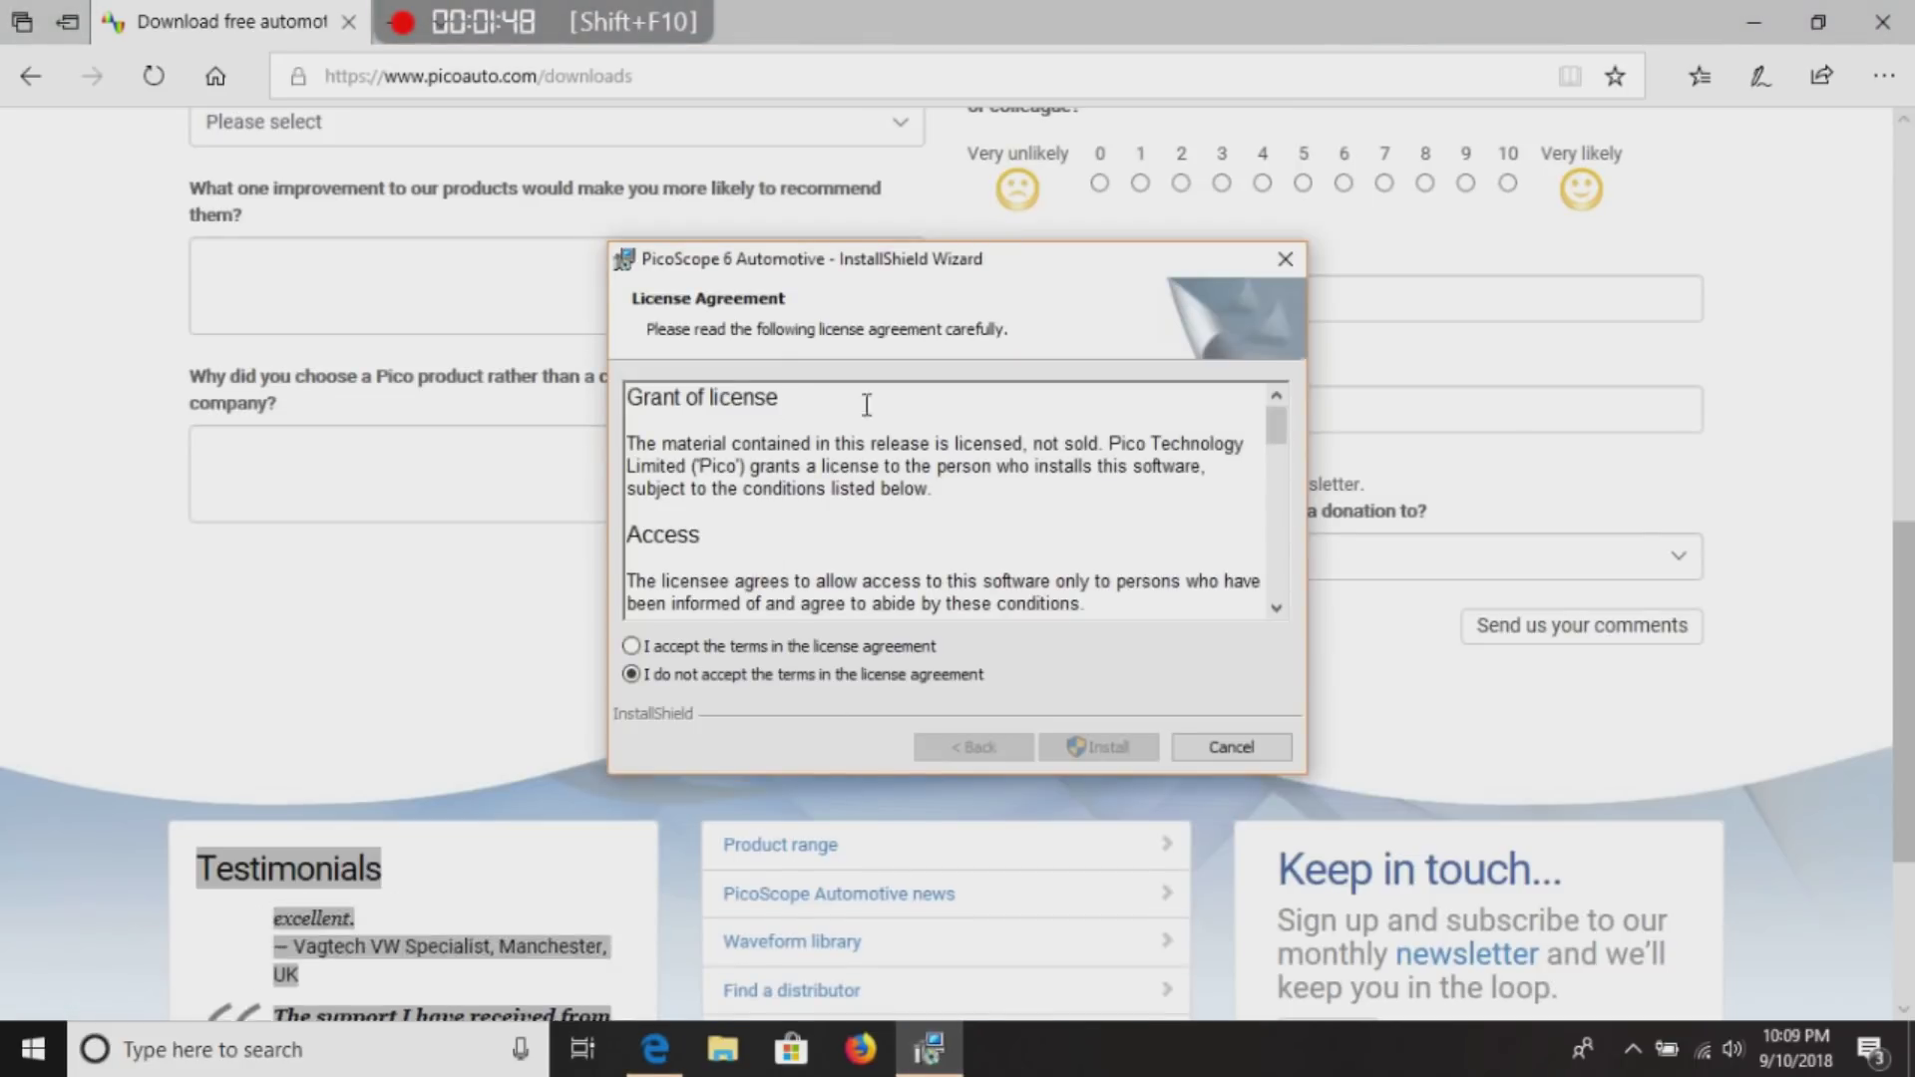
pyautogui.click(631, 646)
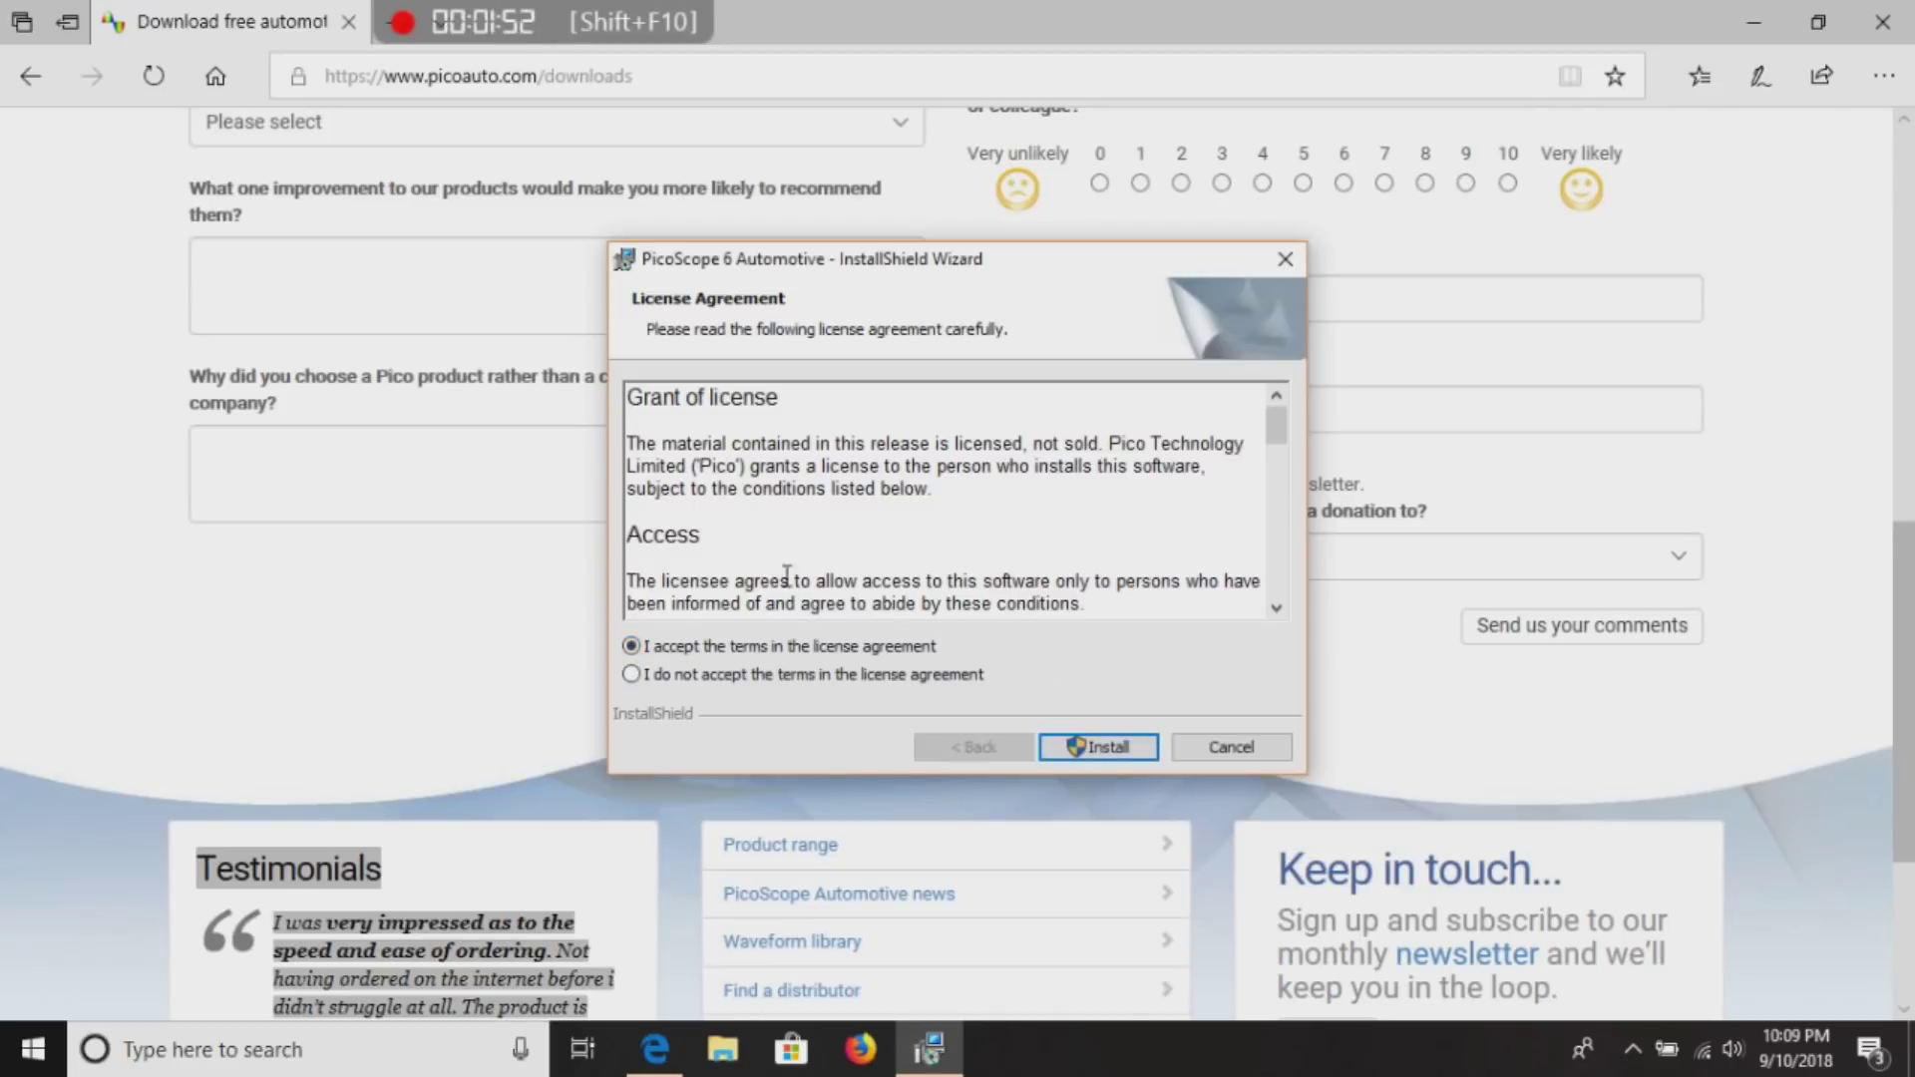
pyautogui.click(1115, 755)
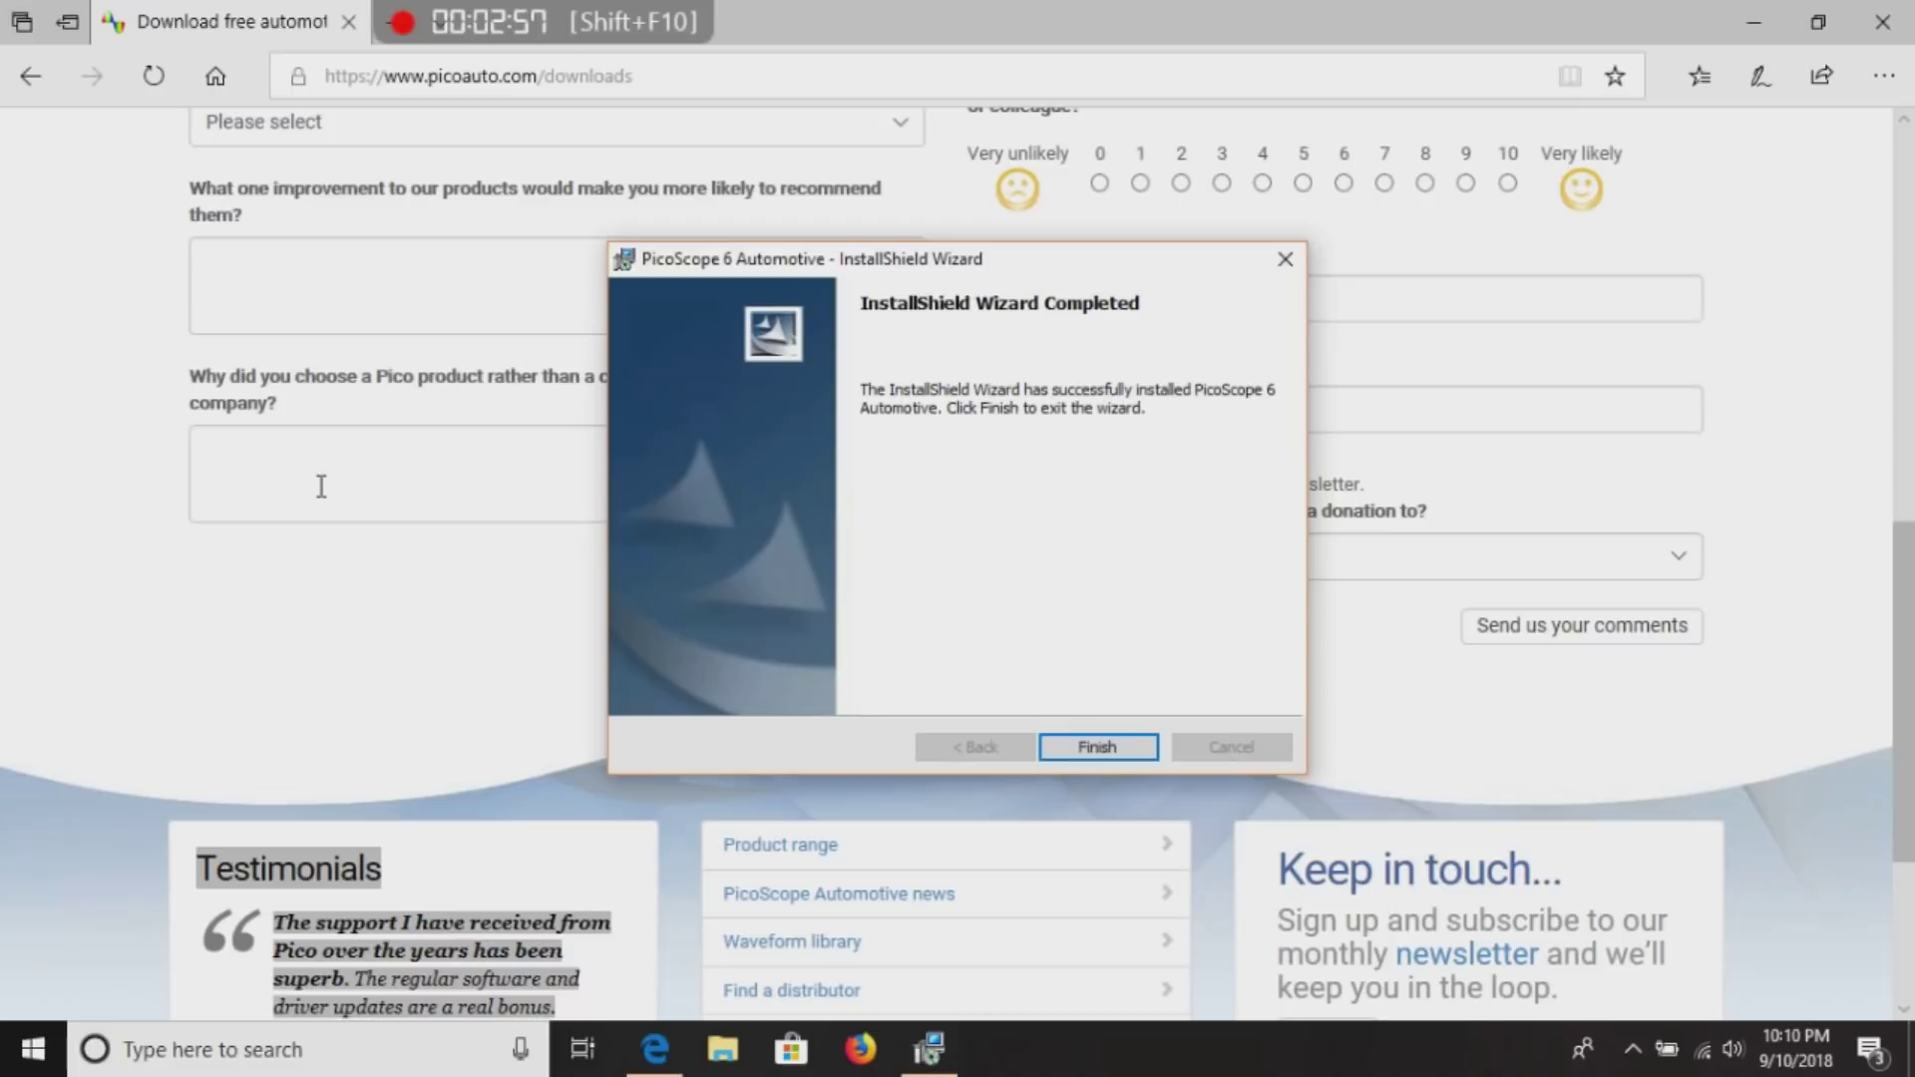
pyautogui.click(1092, 738)
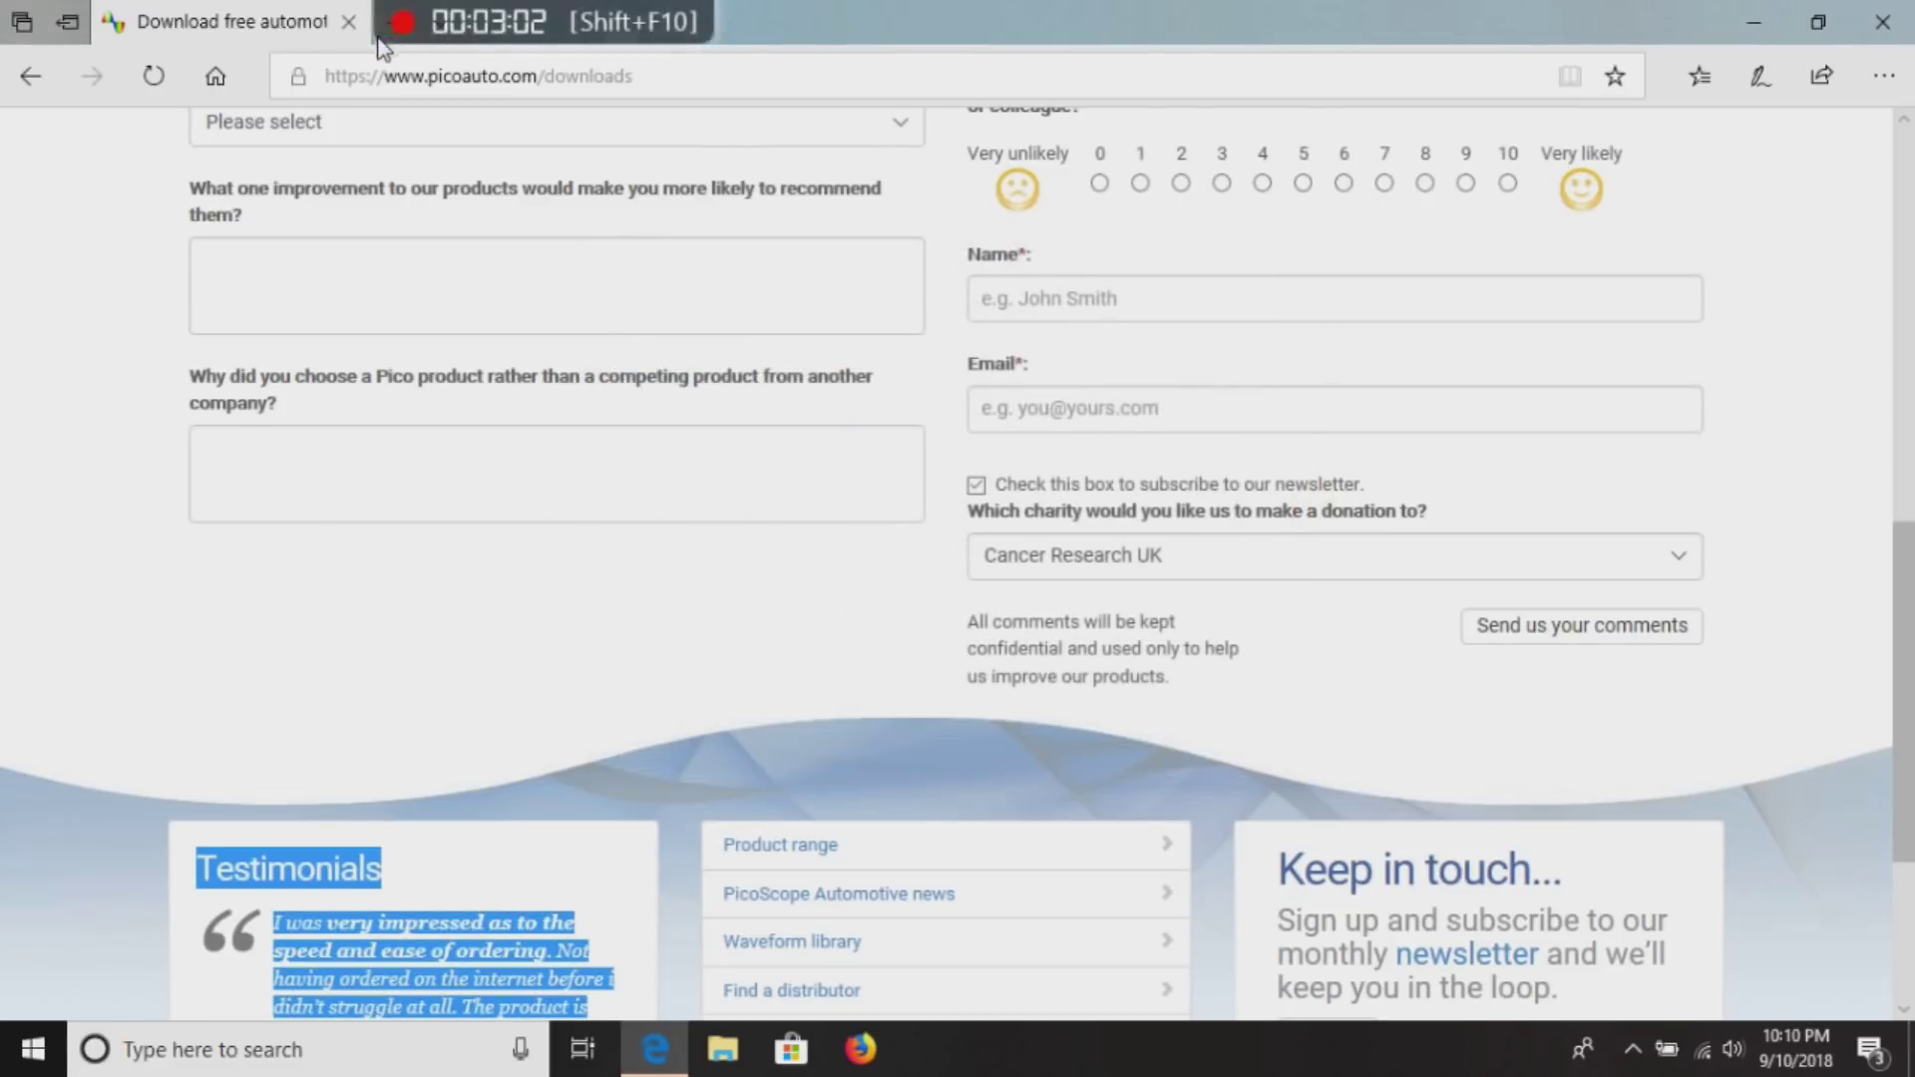
# Close the Edge window showing the Pico website.
pyautogui.click(1901, 34)
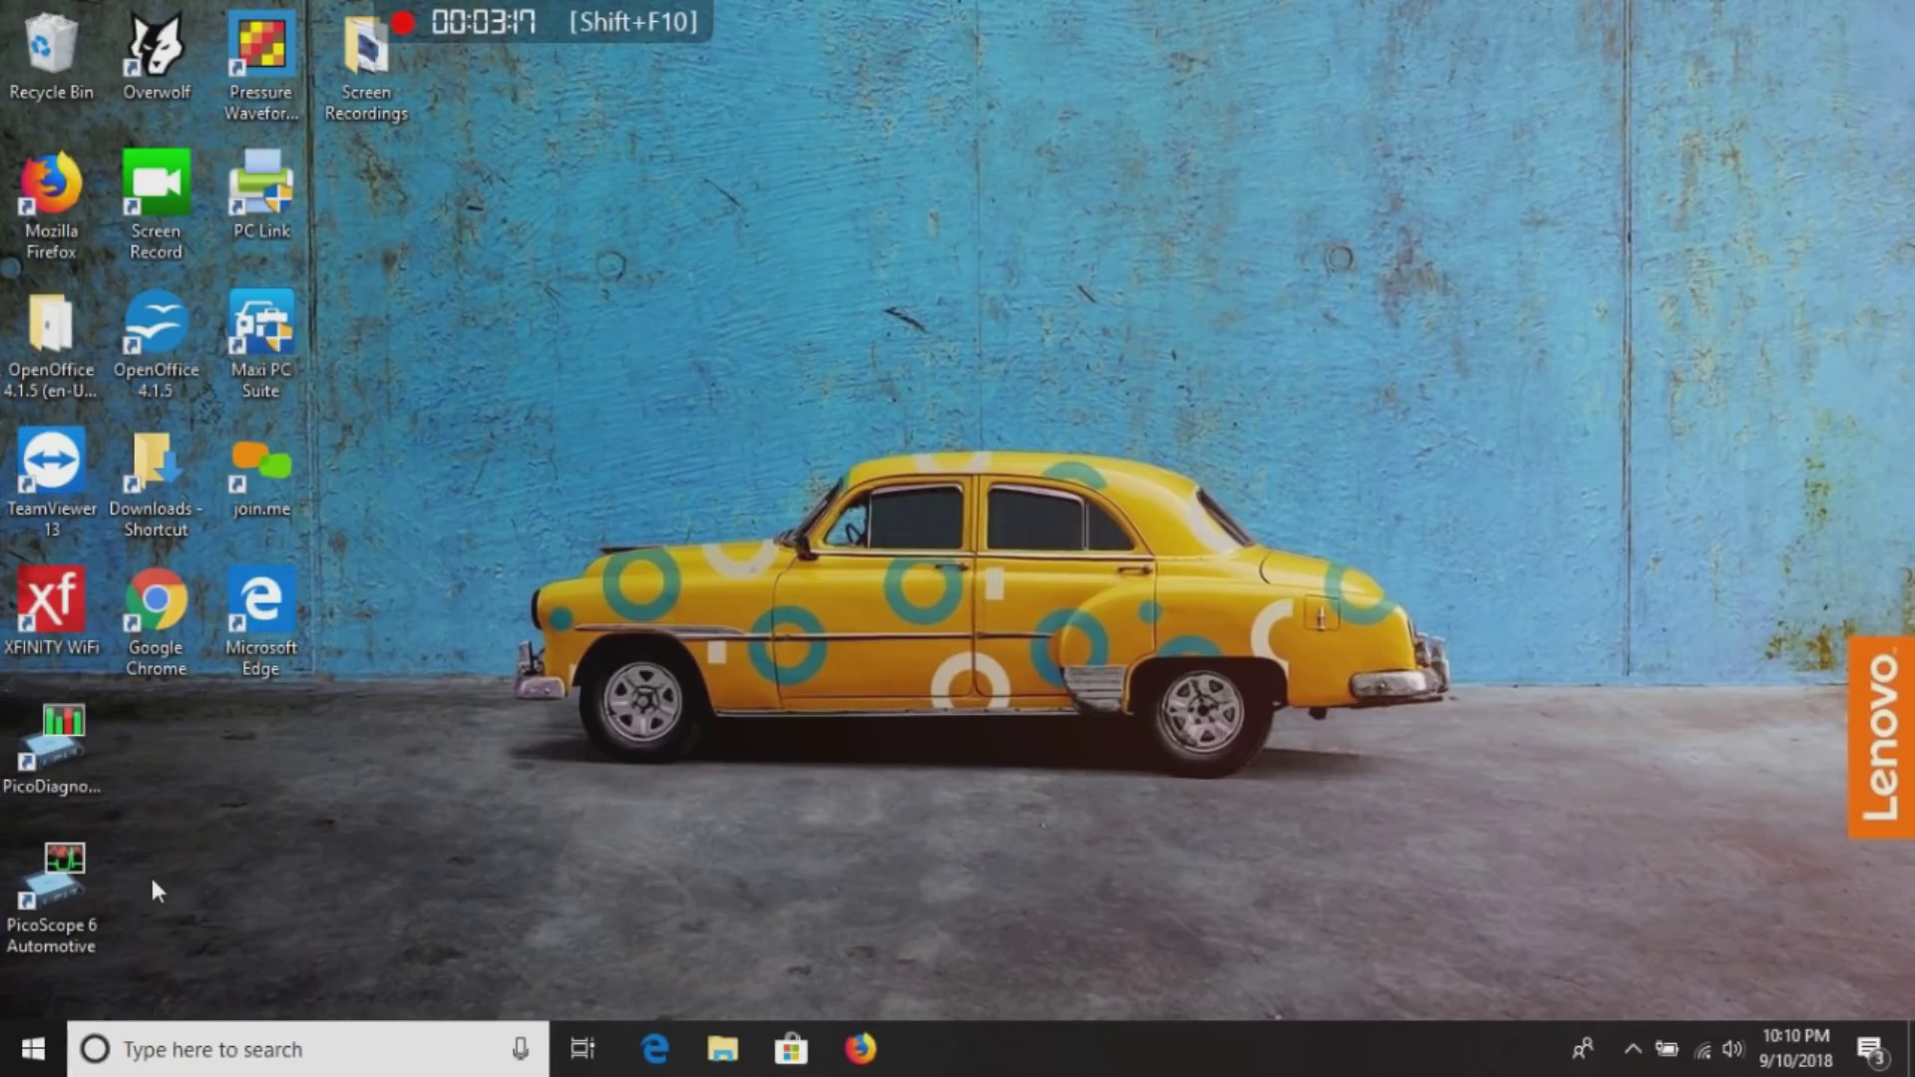
# Launch PicoScope 6 Automotive from the desktop icon using a demo device.
pyautogui.doubleClick(56, 883)
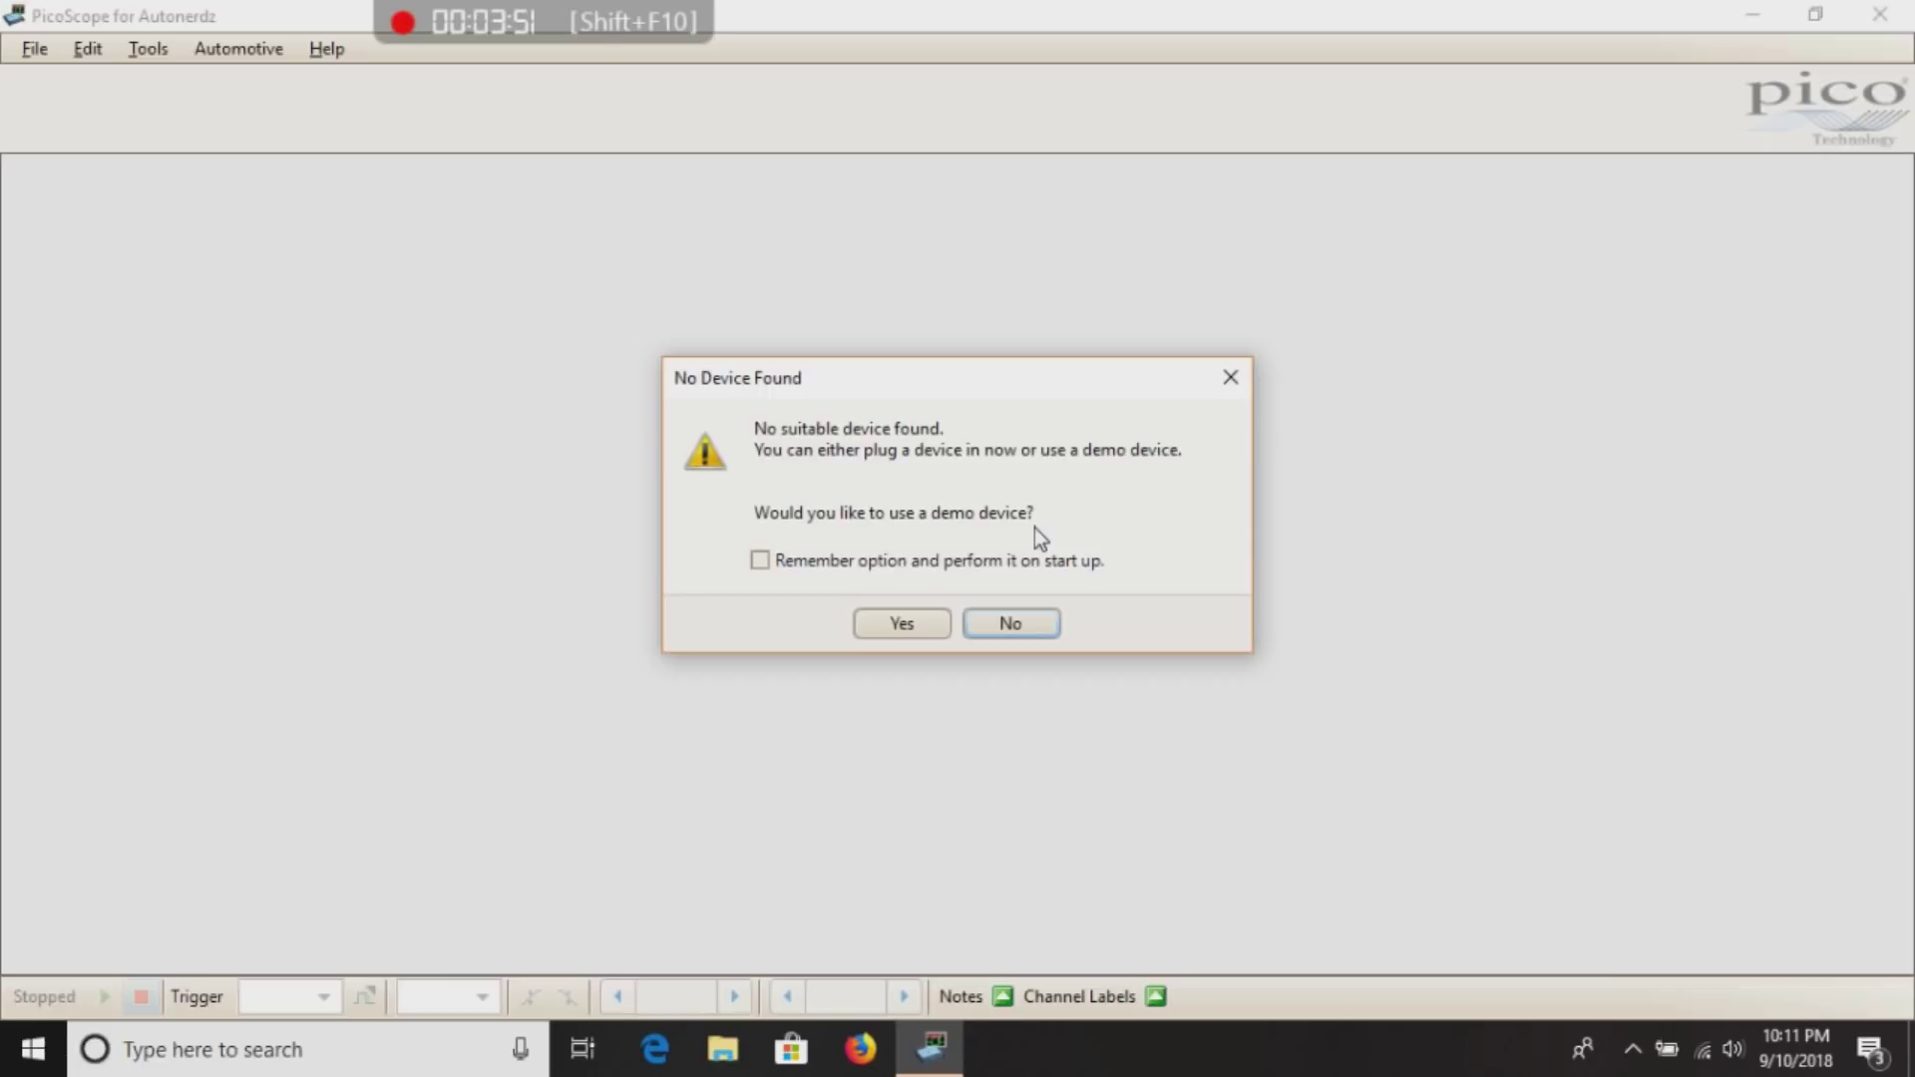
pyautogui.click(890, 619)
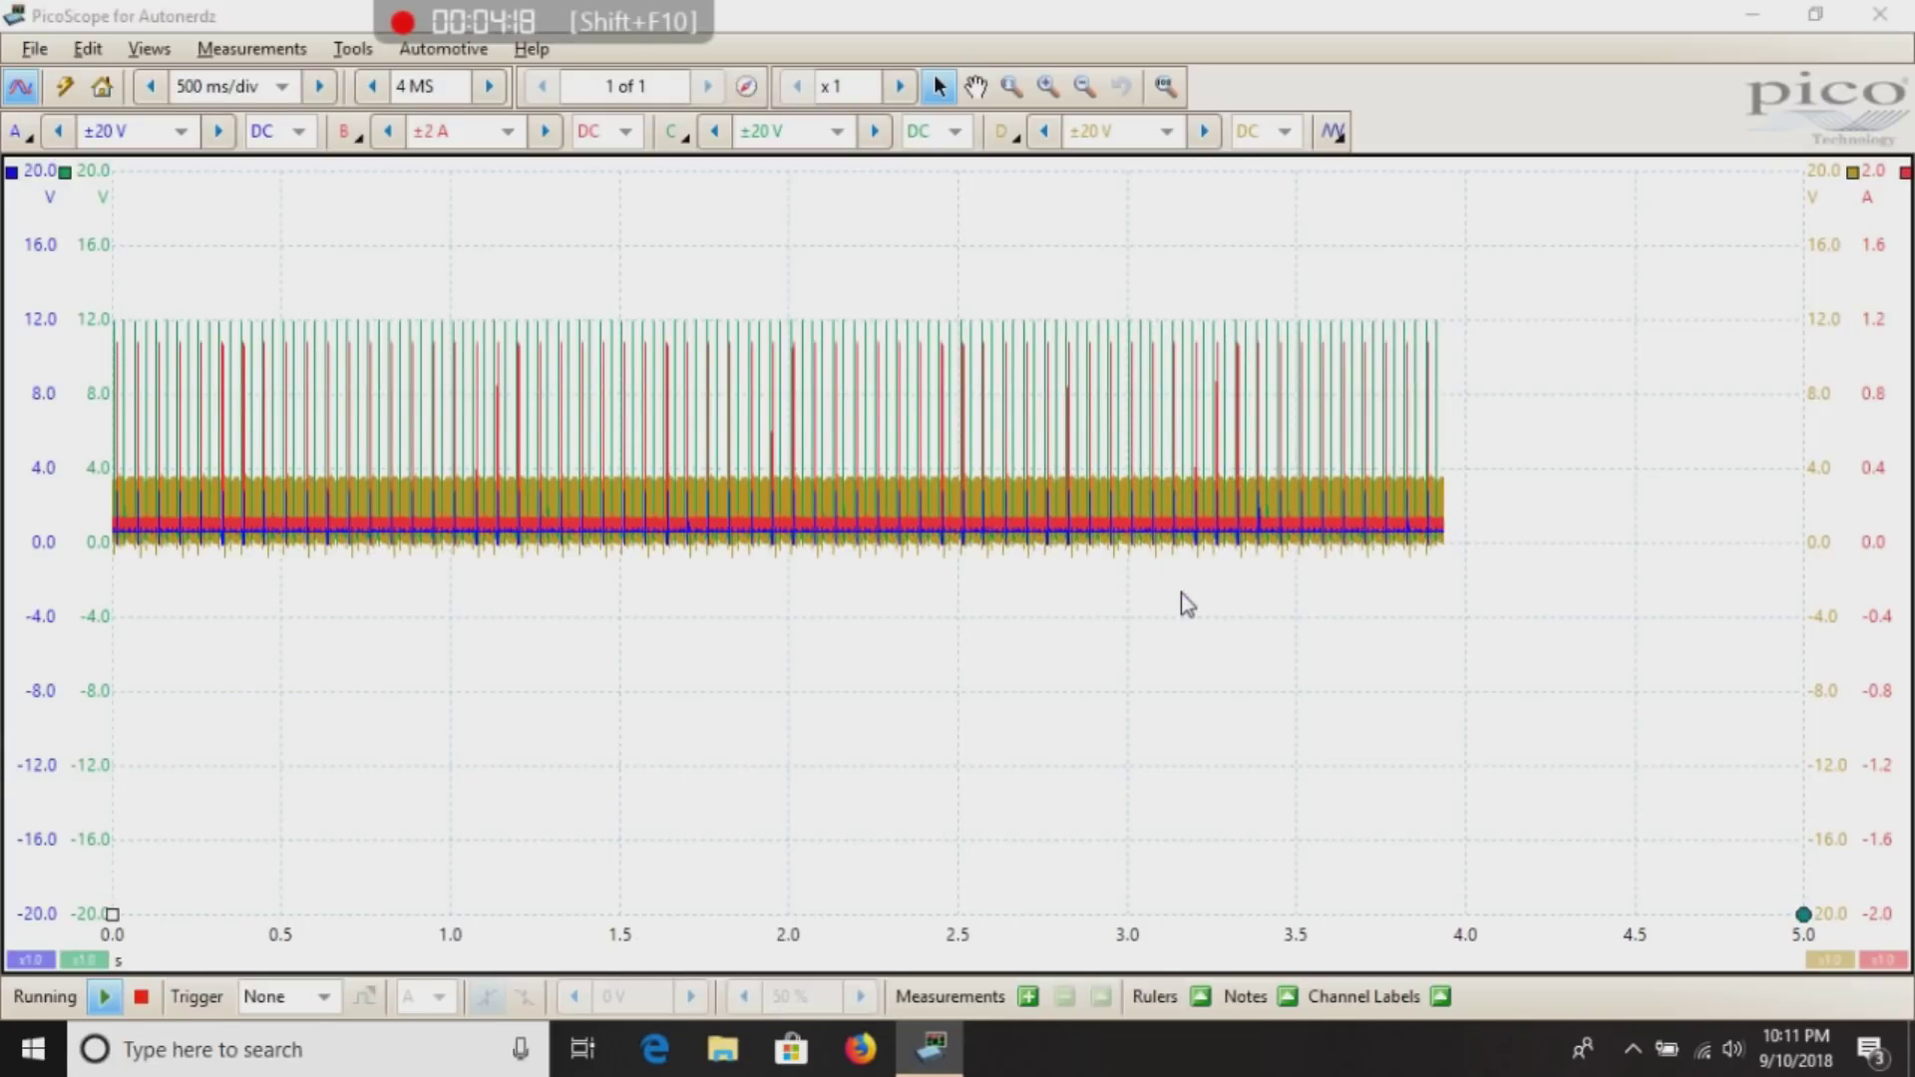
# Stop the demo capture and open the Ford_F-150_2013_Petrol waveform file.
pyautogui.press('space')
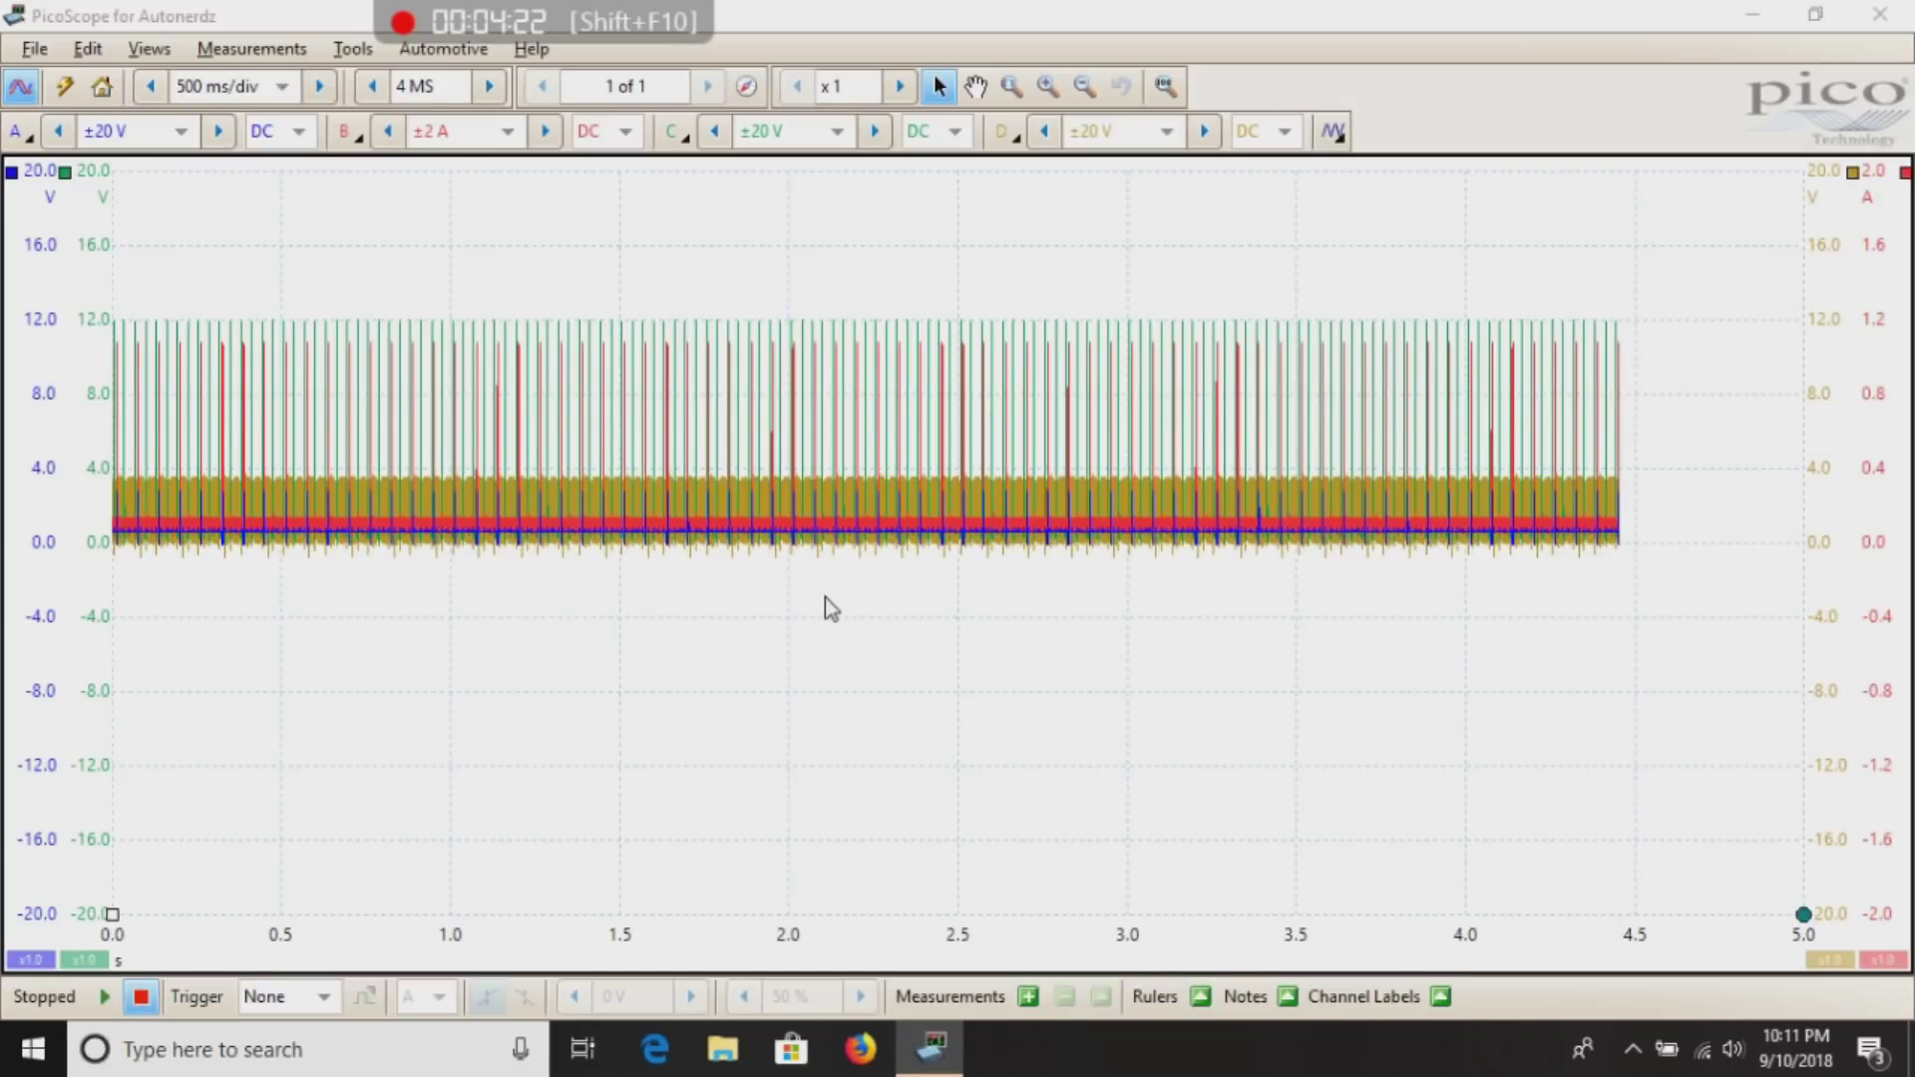
pyautogui.click(42, 58)
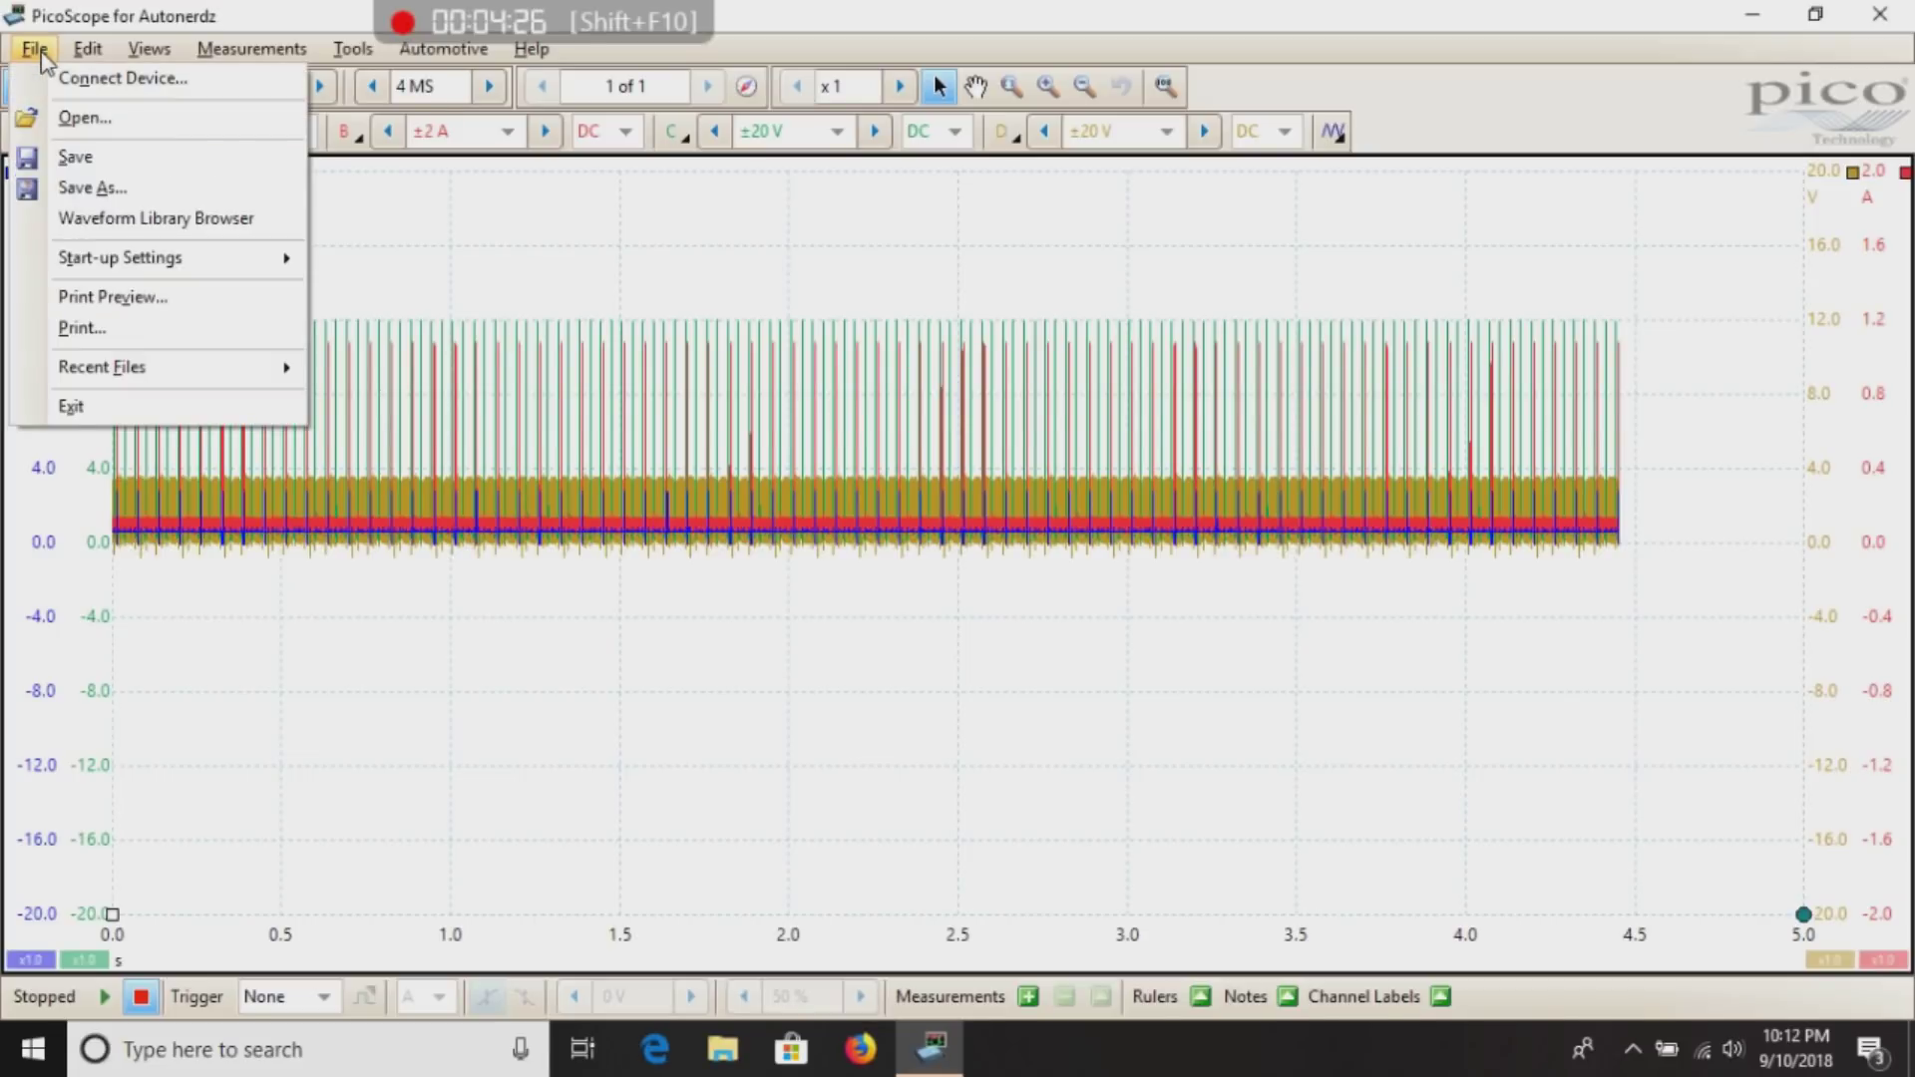
pyautogui.click(70, 116)
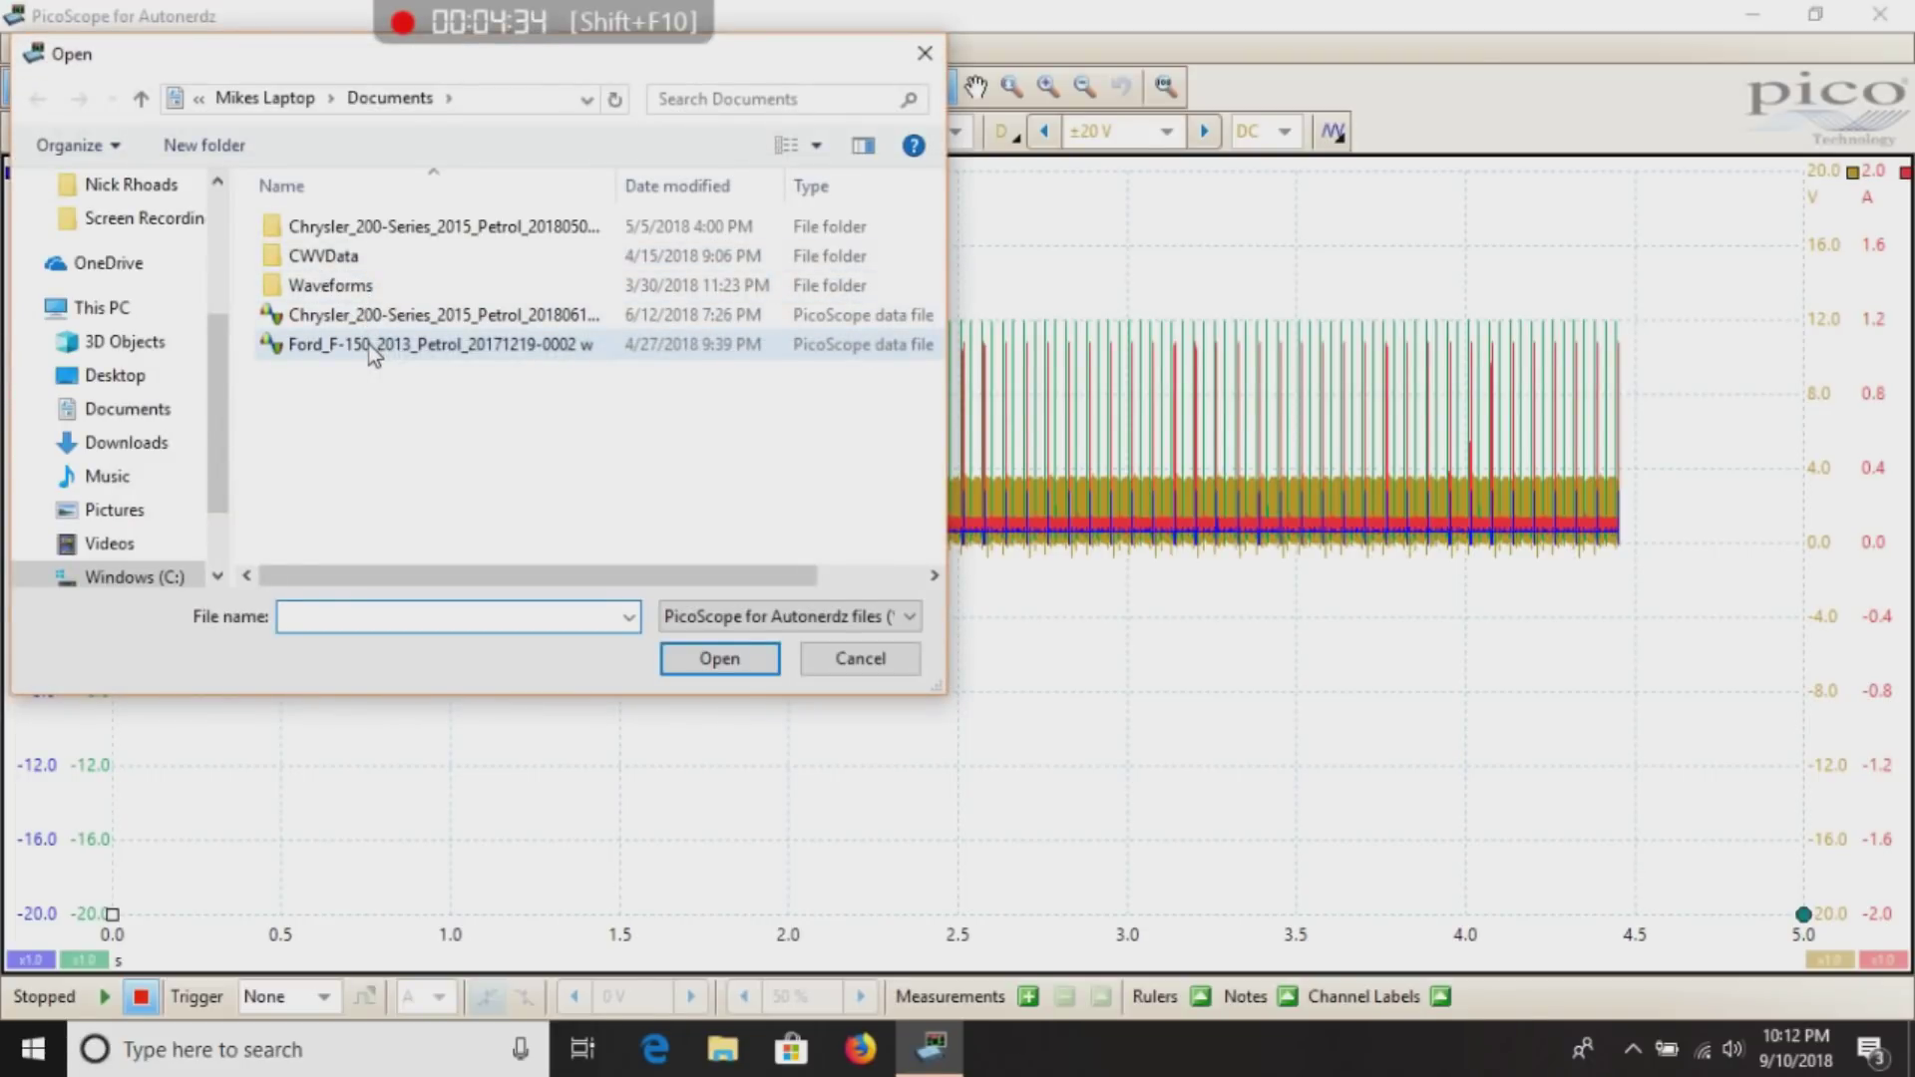
pyautogui.click(375, 349)
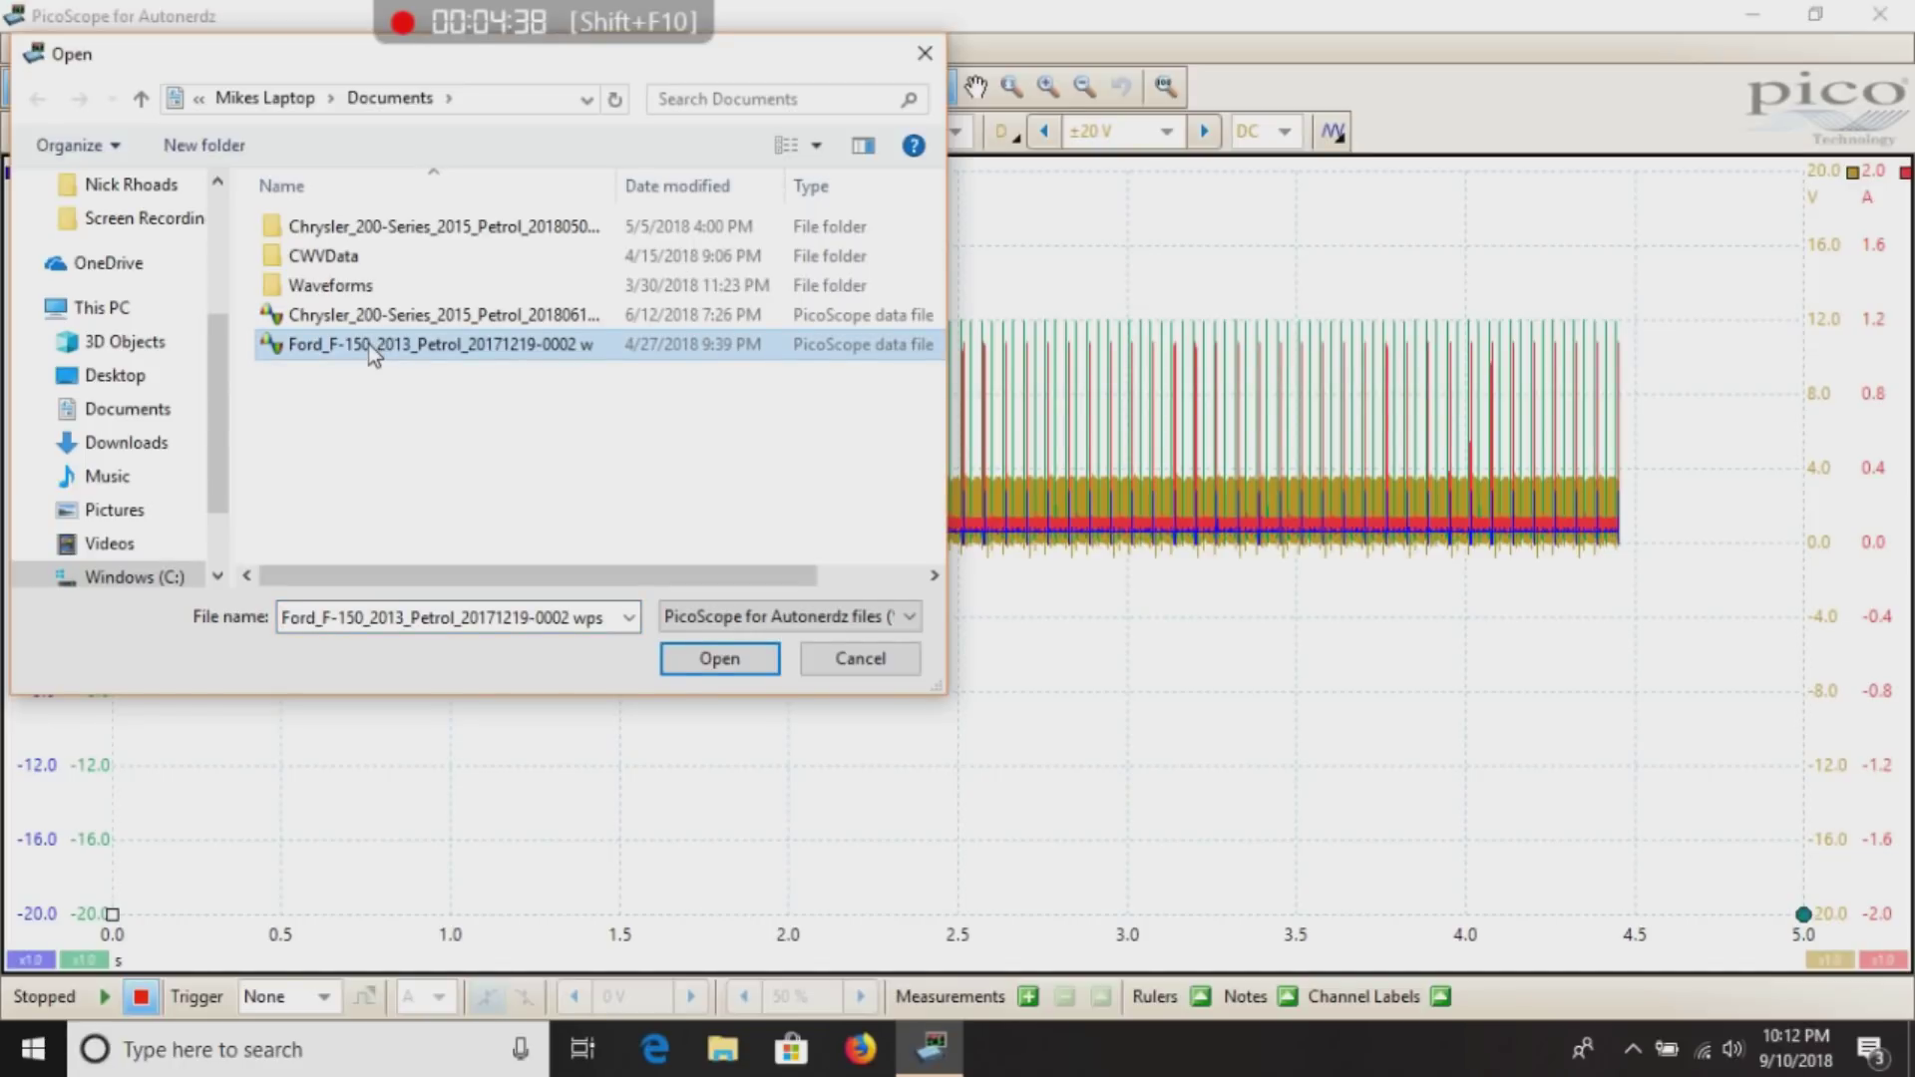
pyautogui.doubleClick(368, 343)
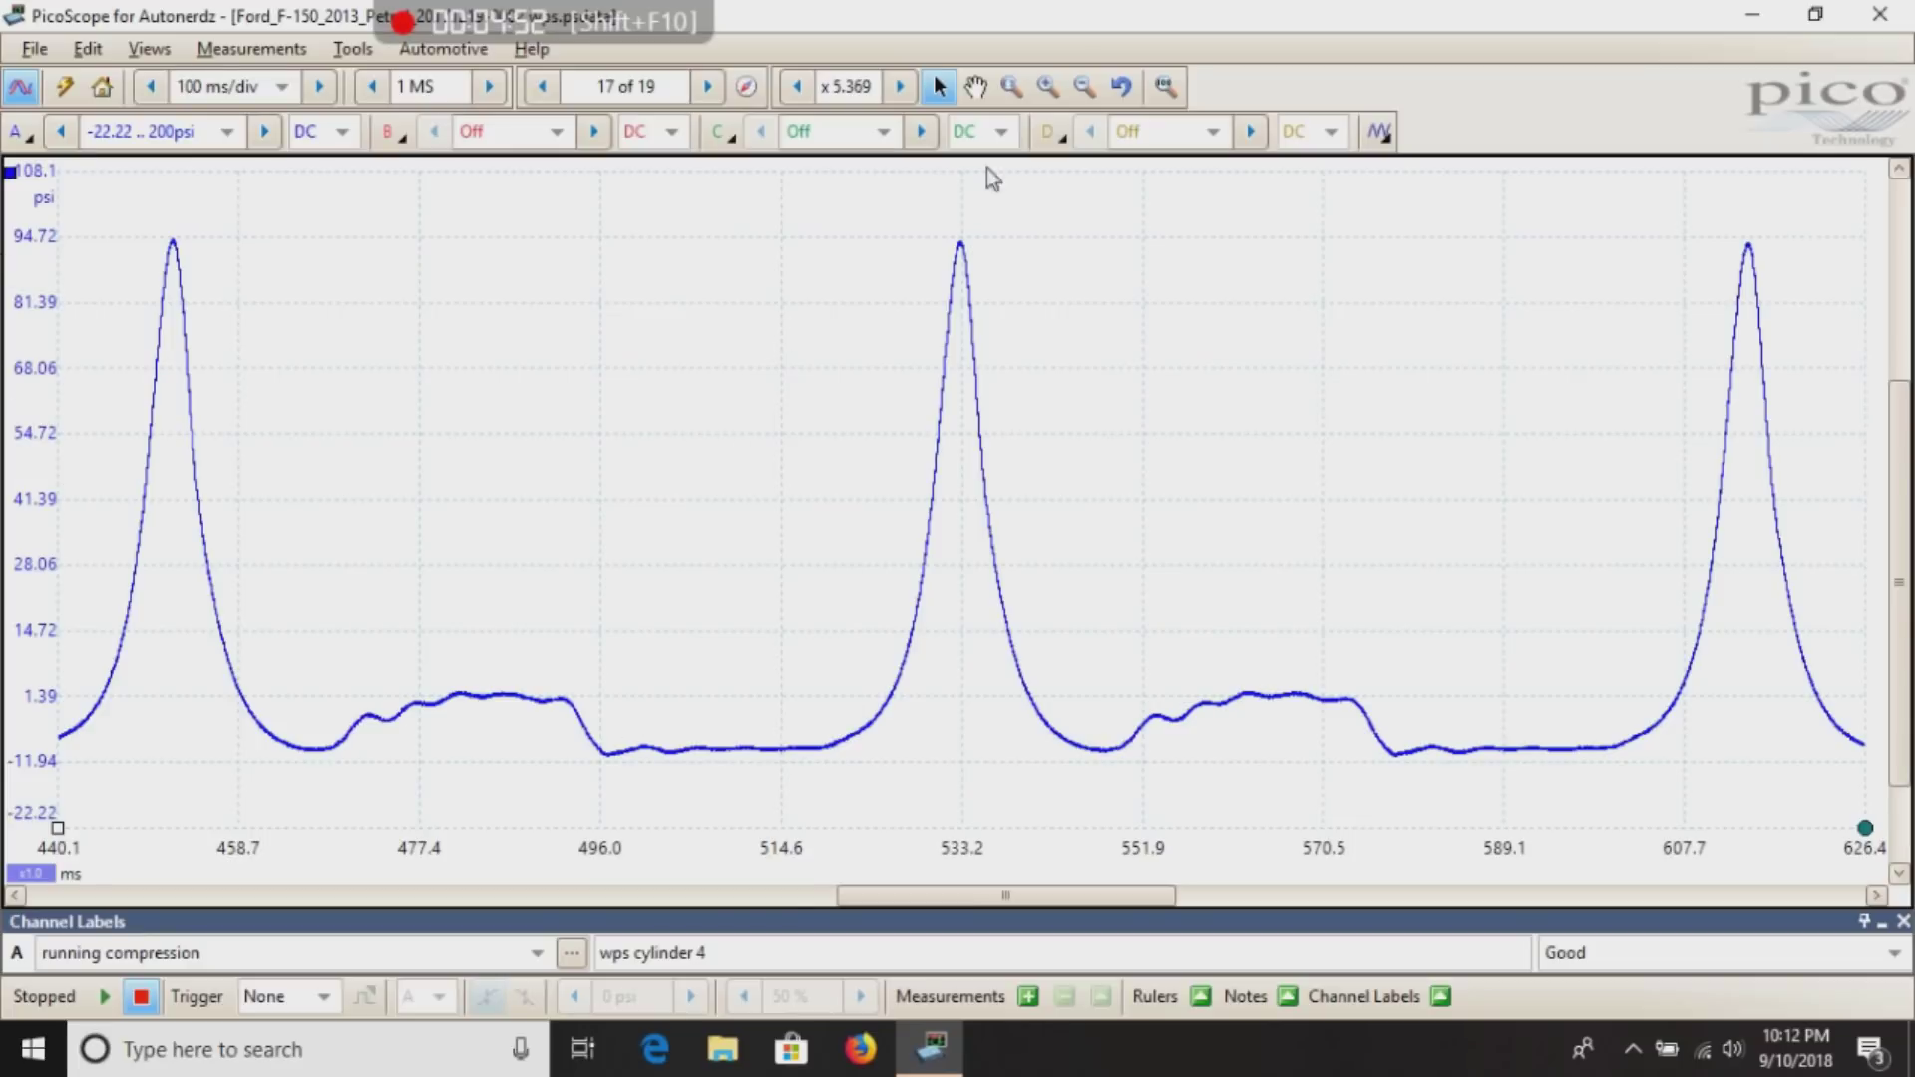
# Undo the zoom to show the full 0–1.0 s running-compression trace.
pyautogui.click(1123, 88)
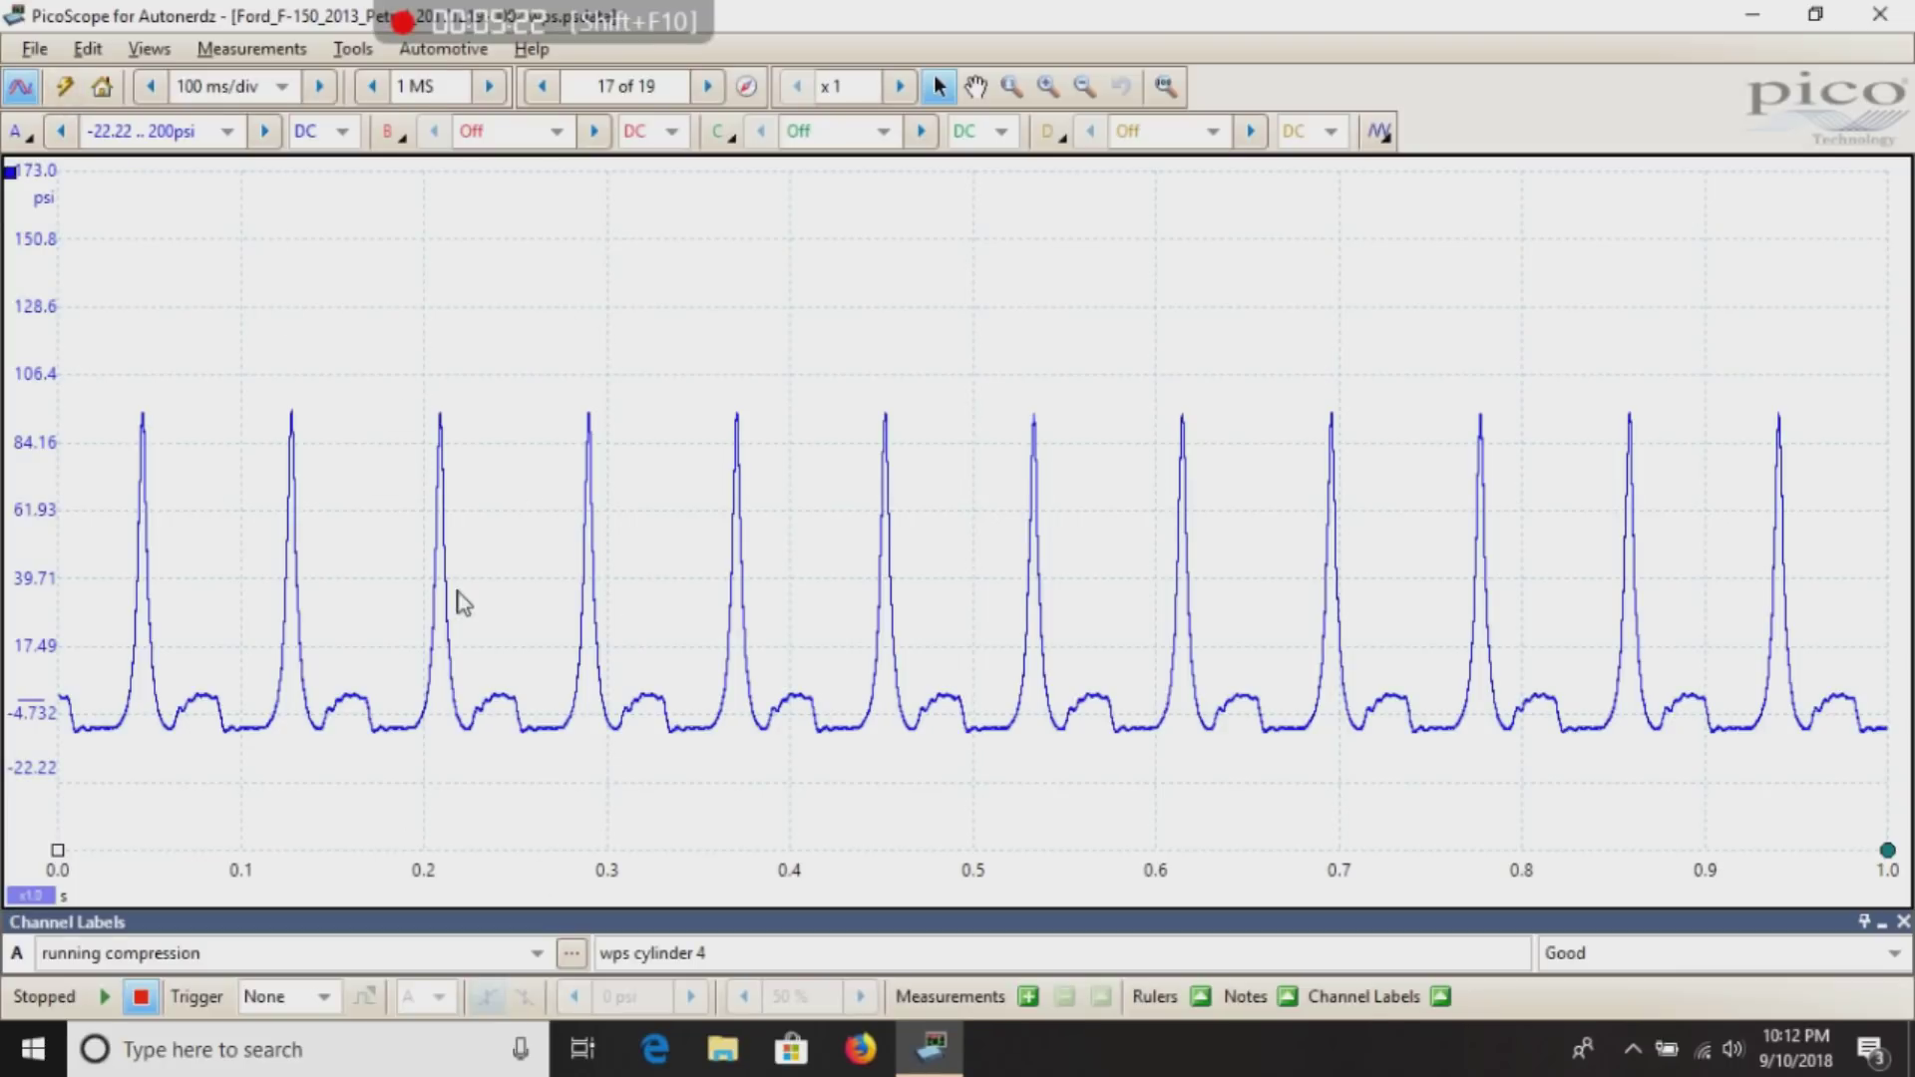
# Save the Ford F-150 file with the vehicle's VIN entered, then minimize PicoScope.
pyautogui.click(35, 47)
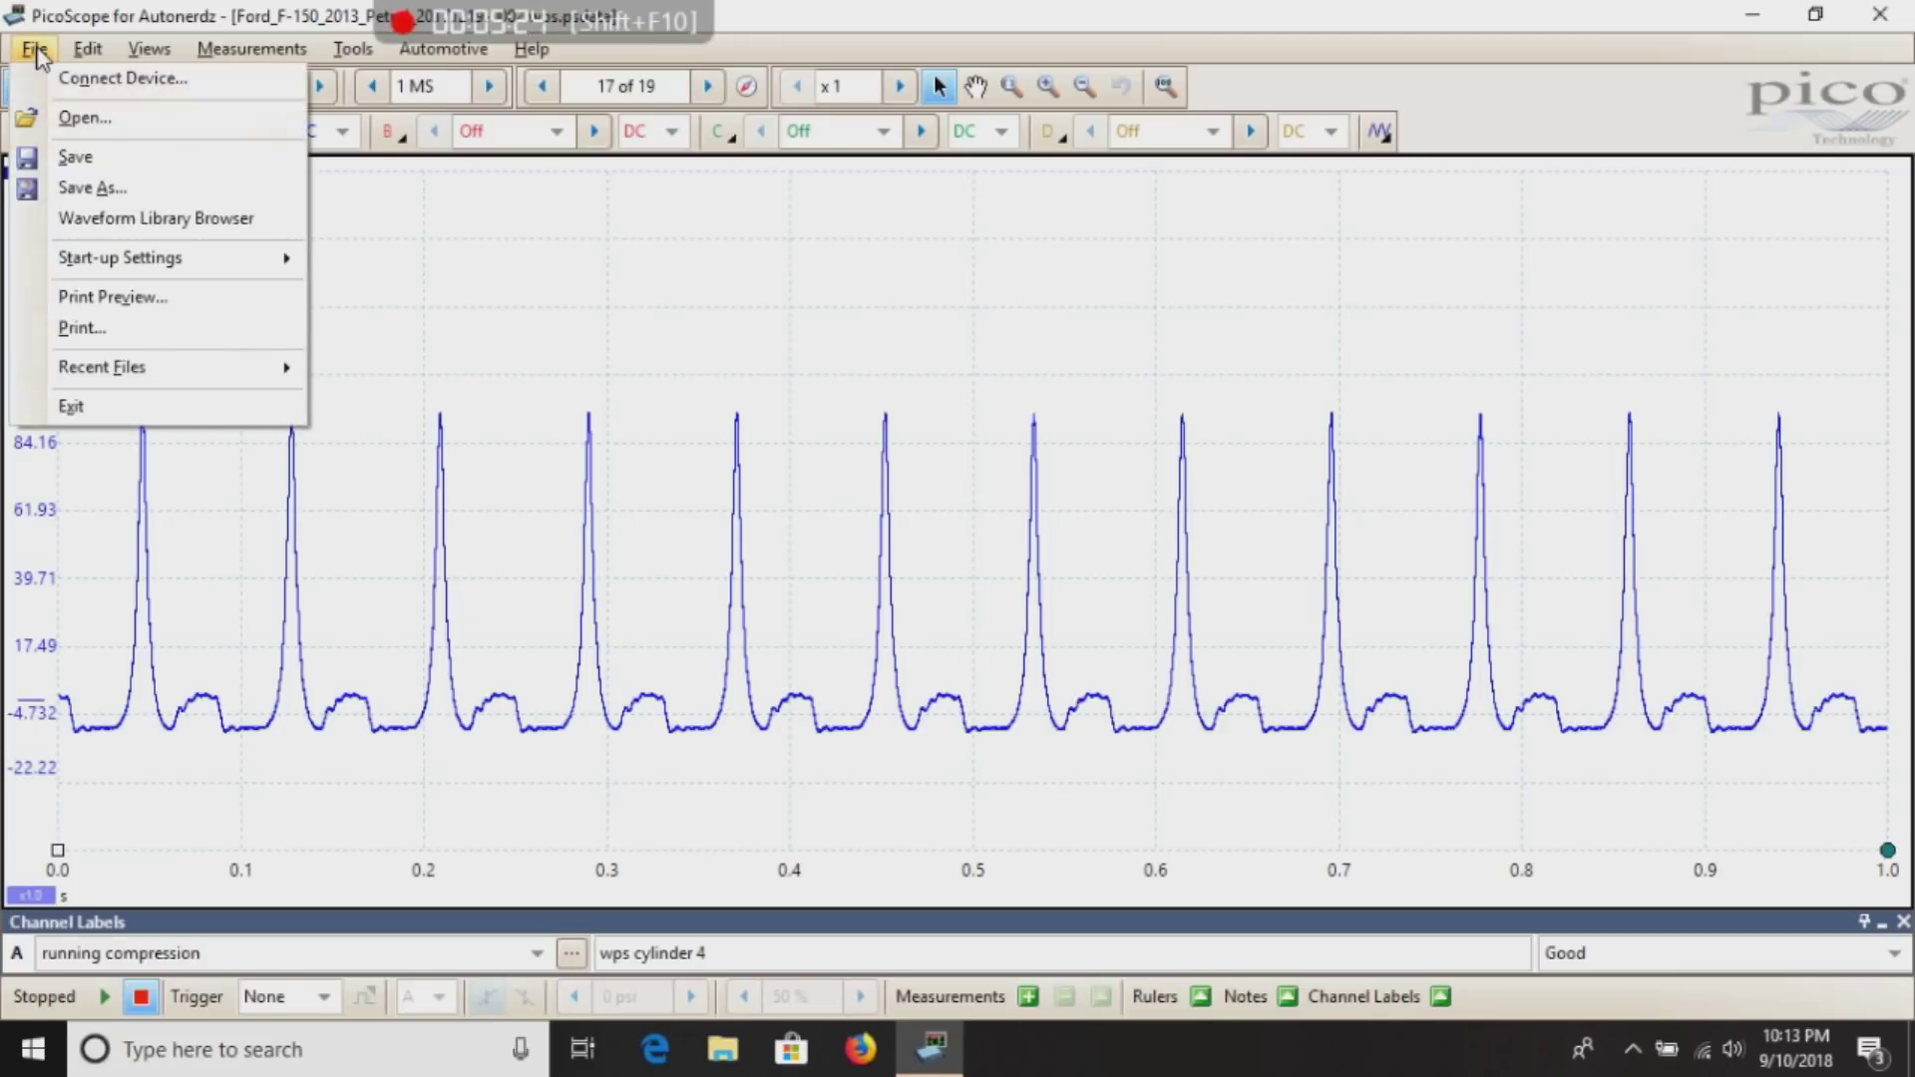
pyautogui.click(88, 156)
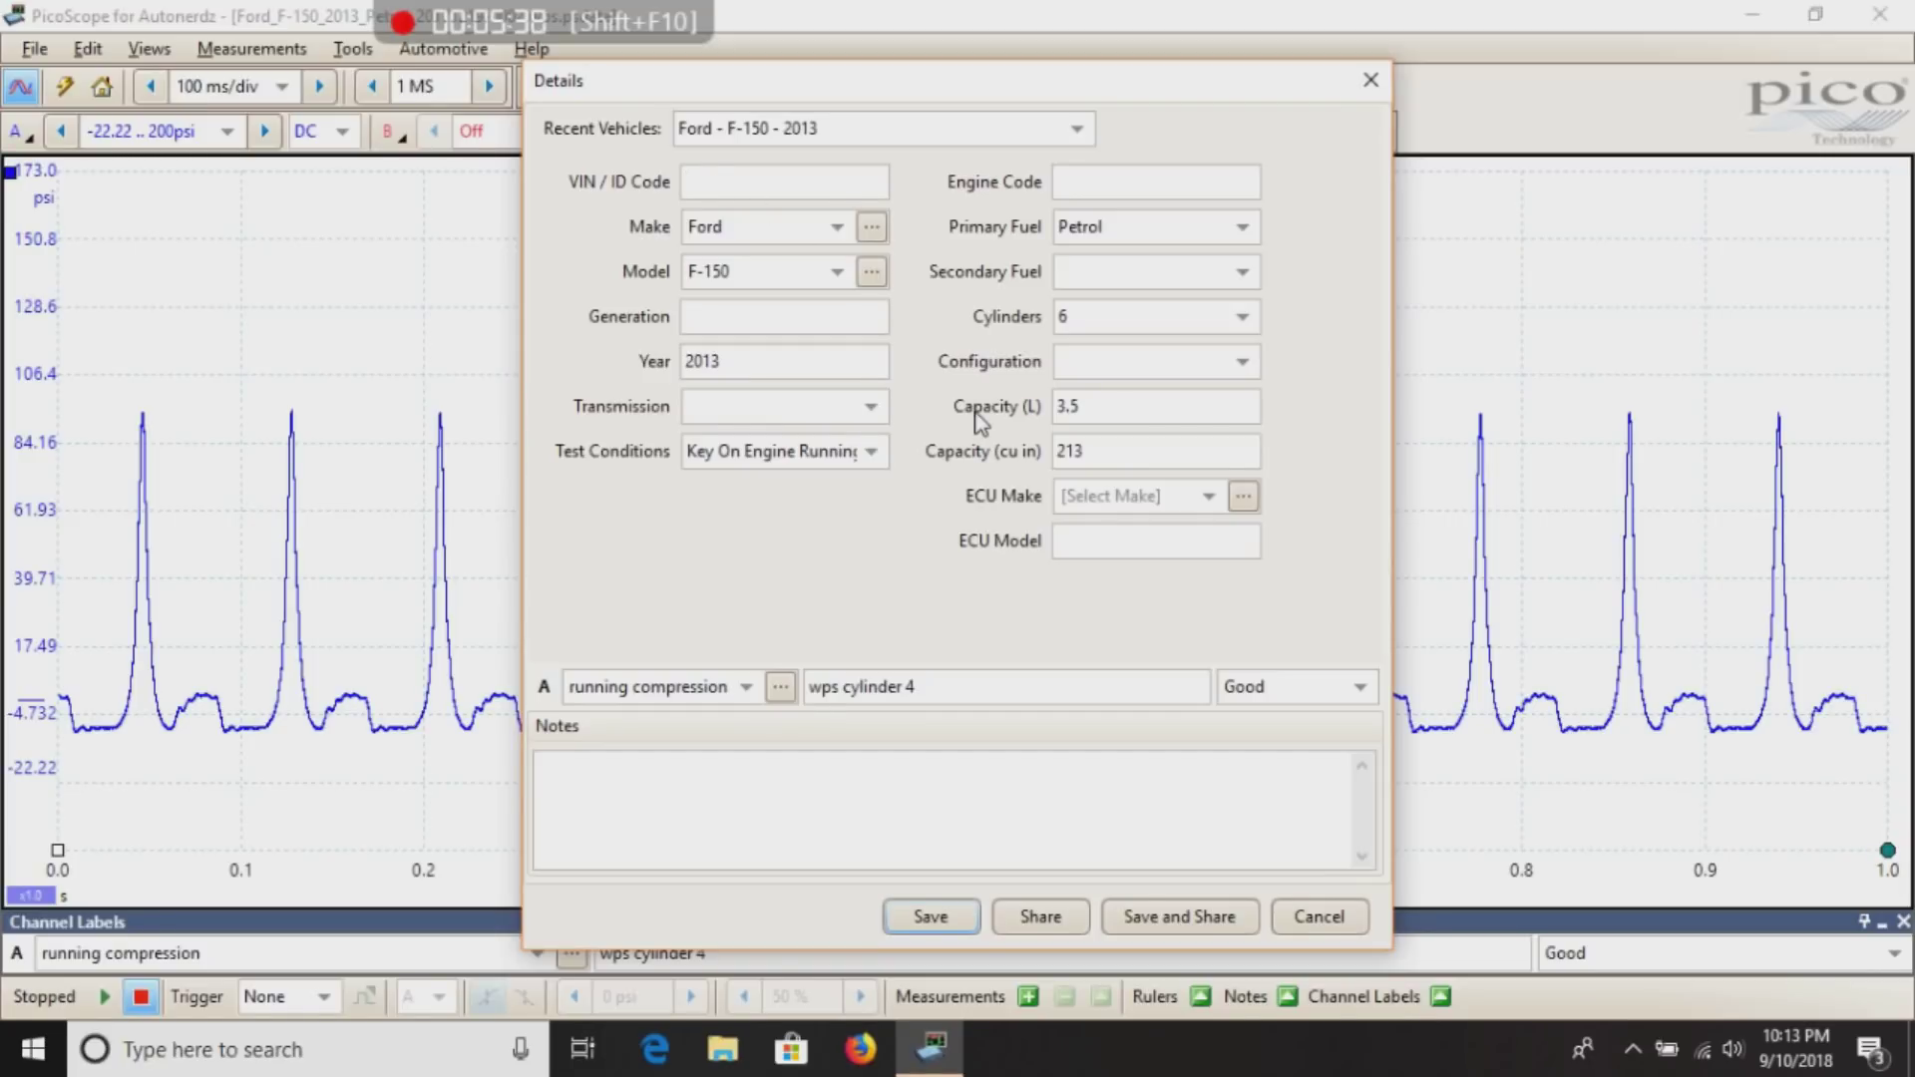
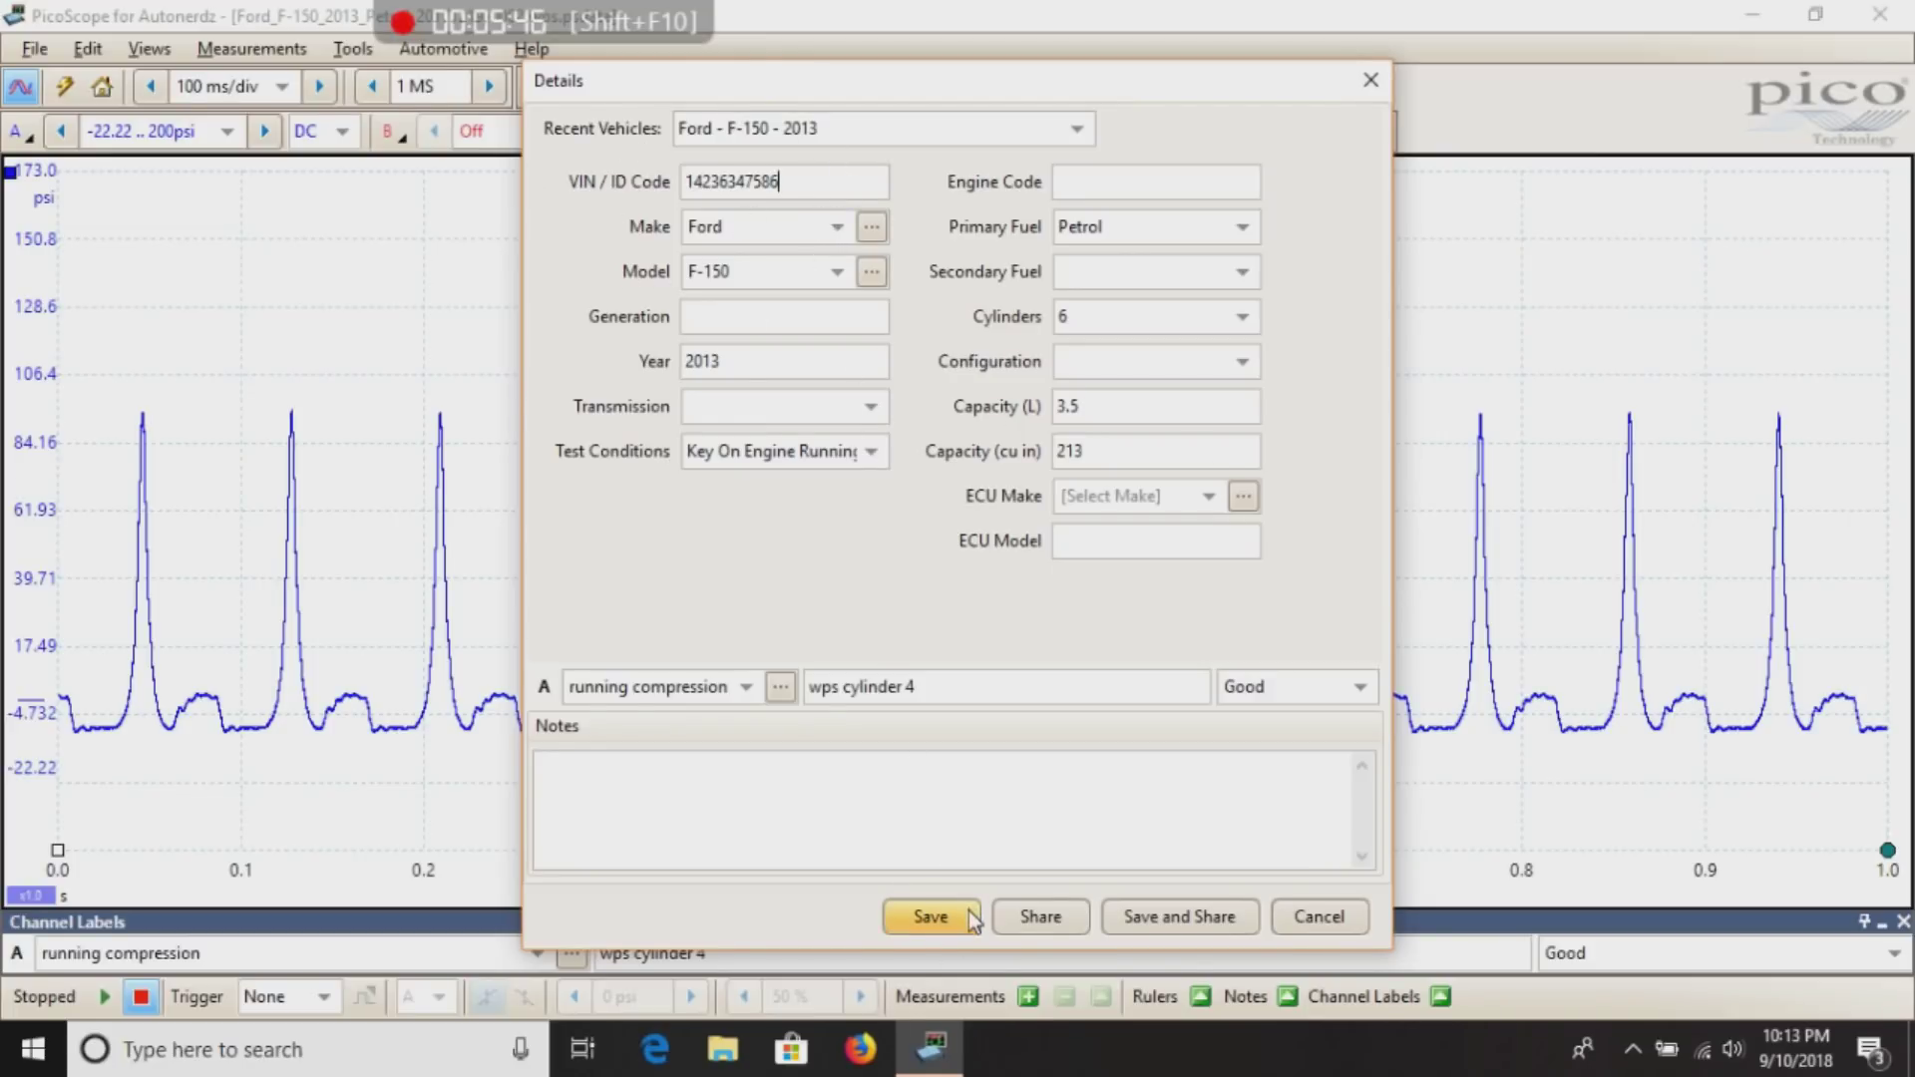
pyautogui.click(930, 916)
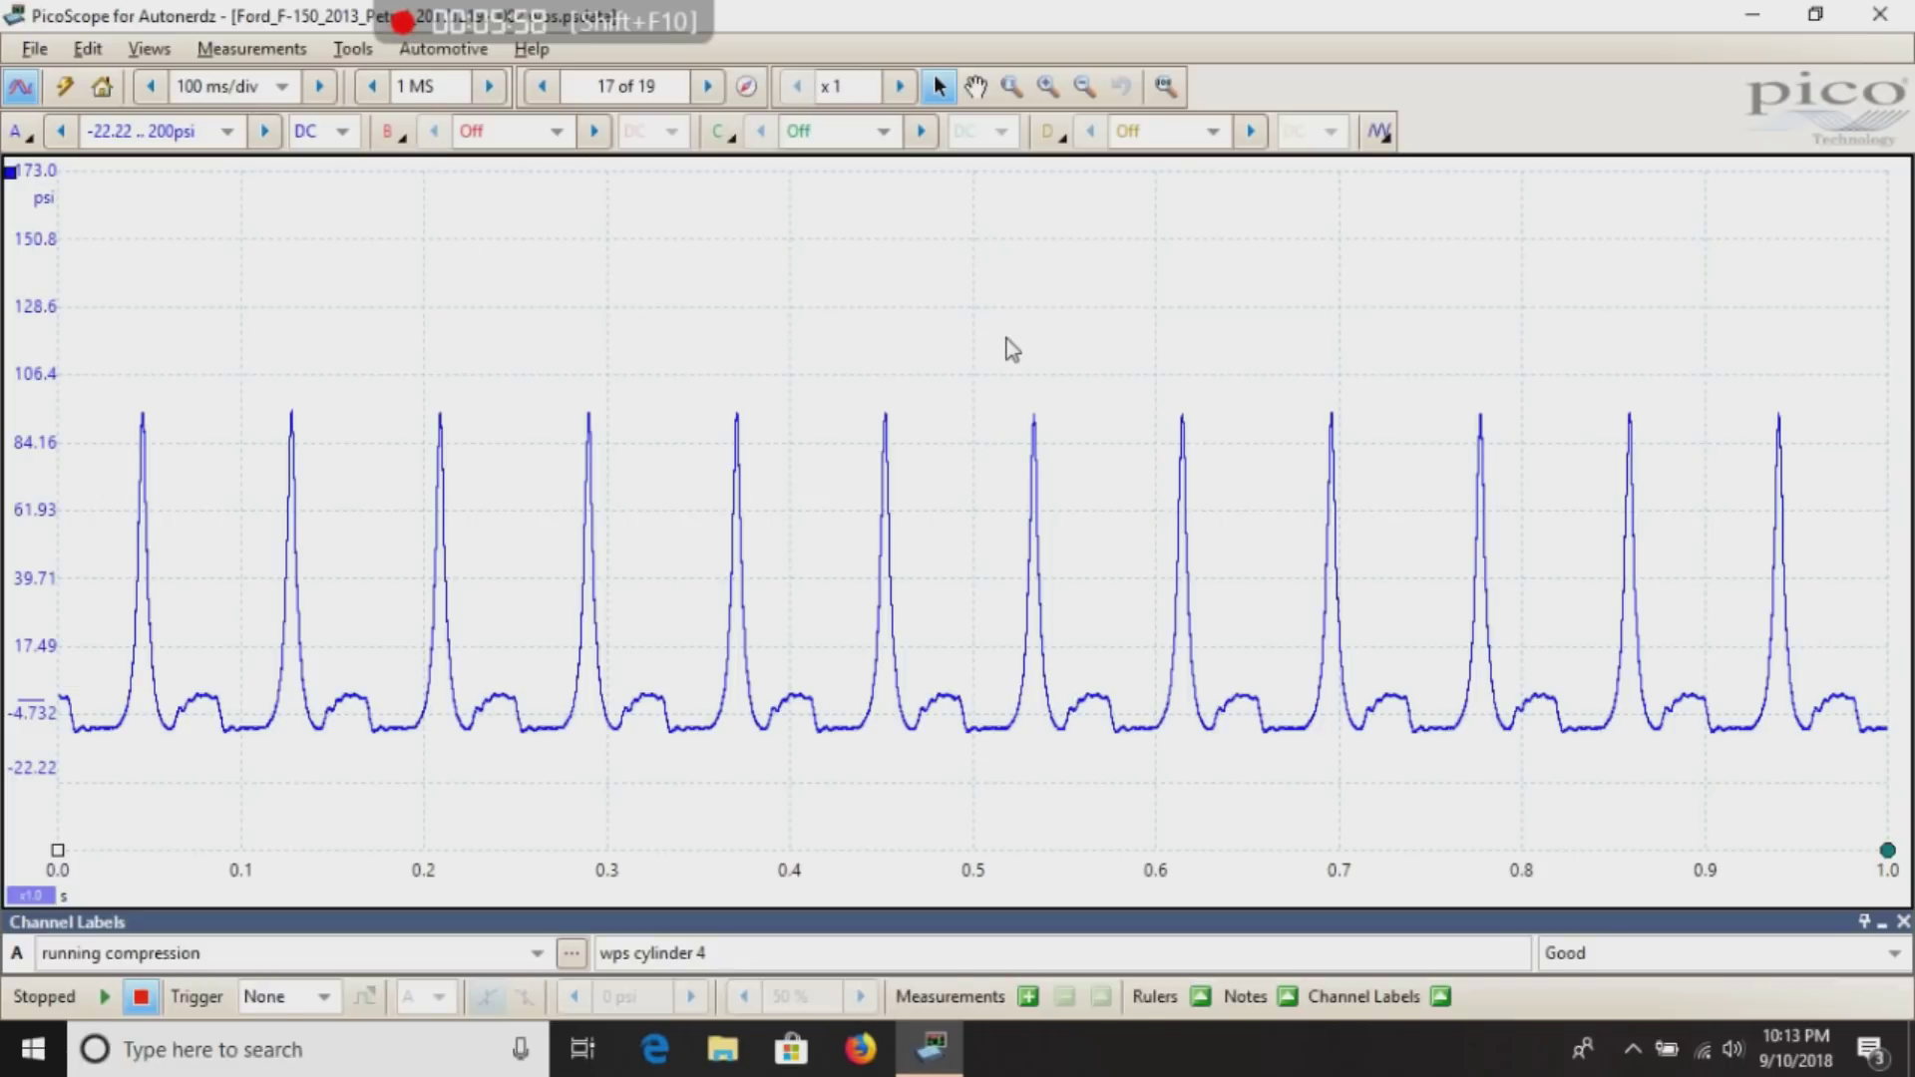
pyautogui.click(1747, 18)
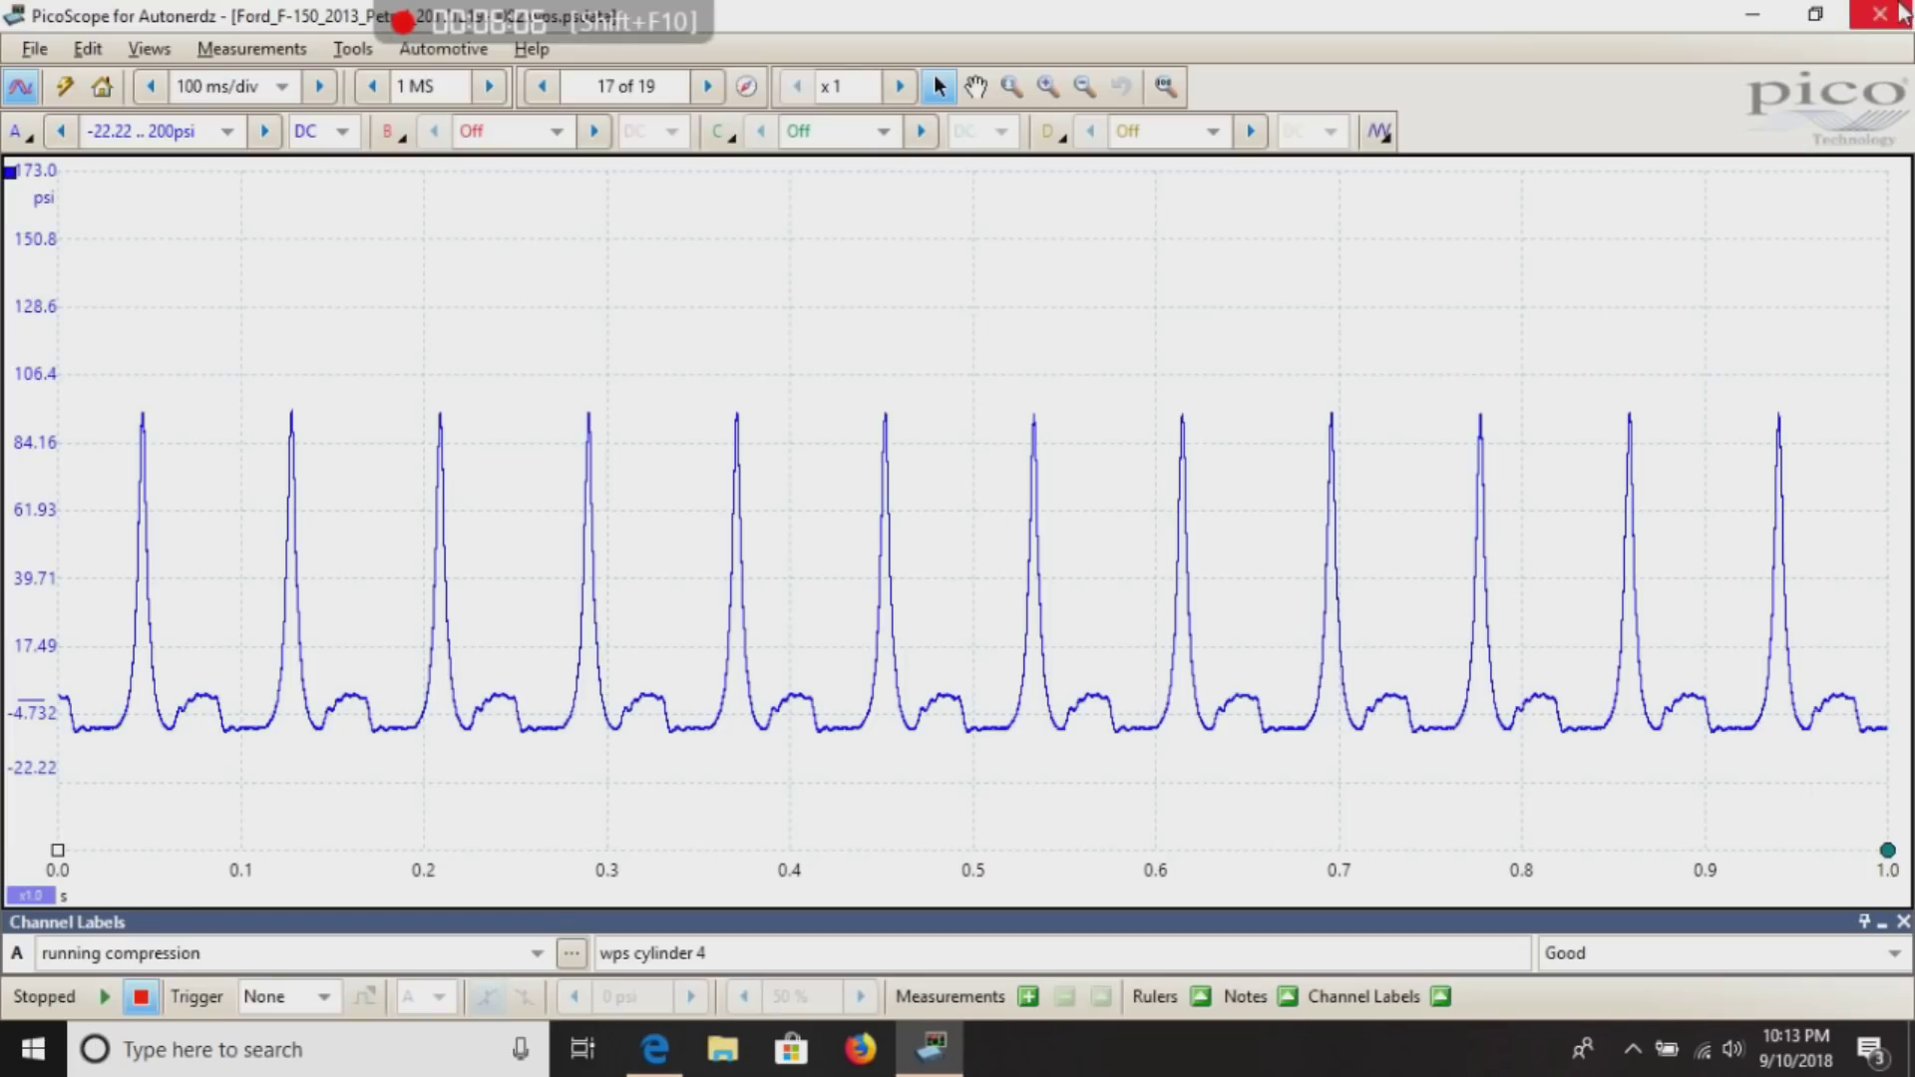
# Close PicoScope and go to Facebook's The Automotive Waveform Exchange group in Edge.
pyautogui.click(1880, 14)
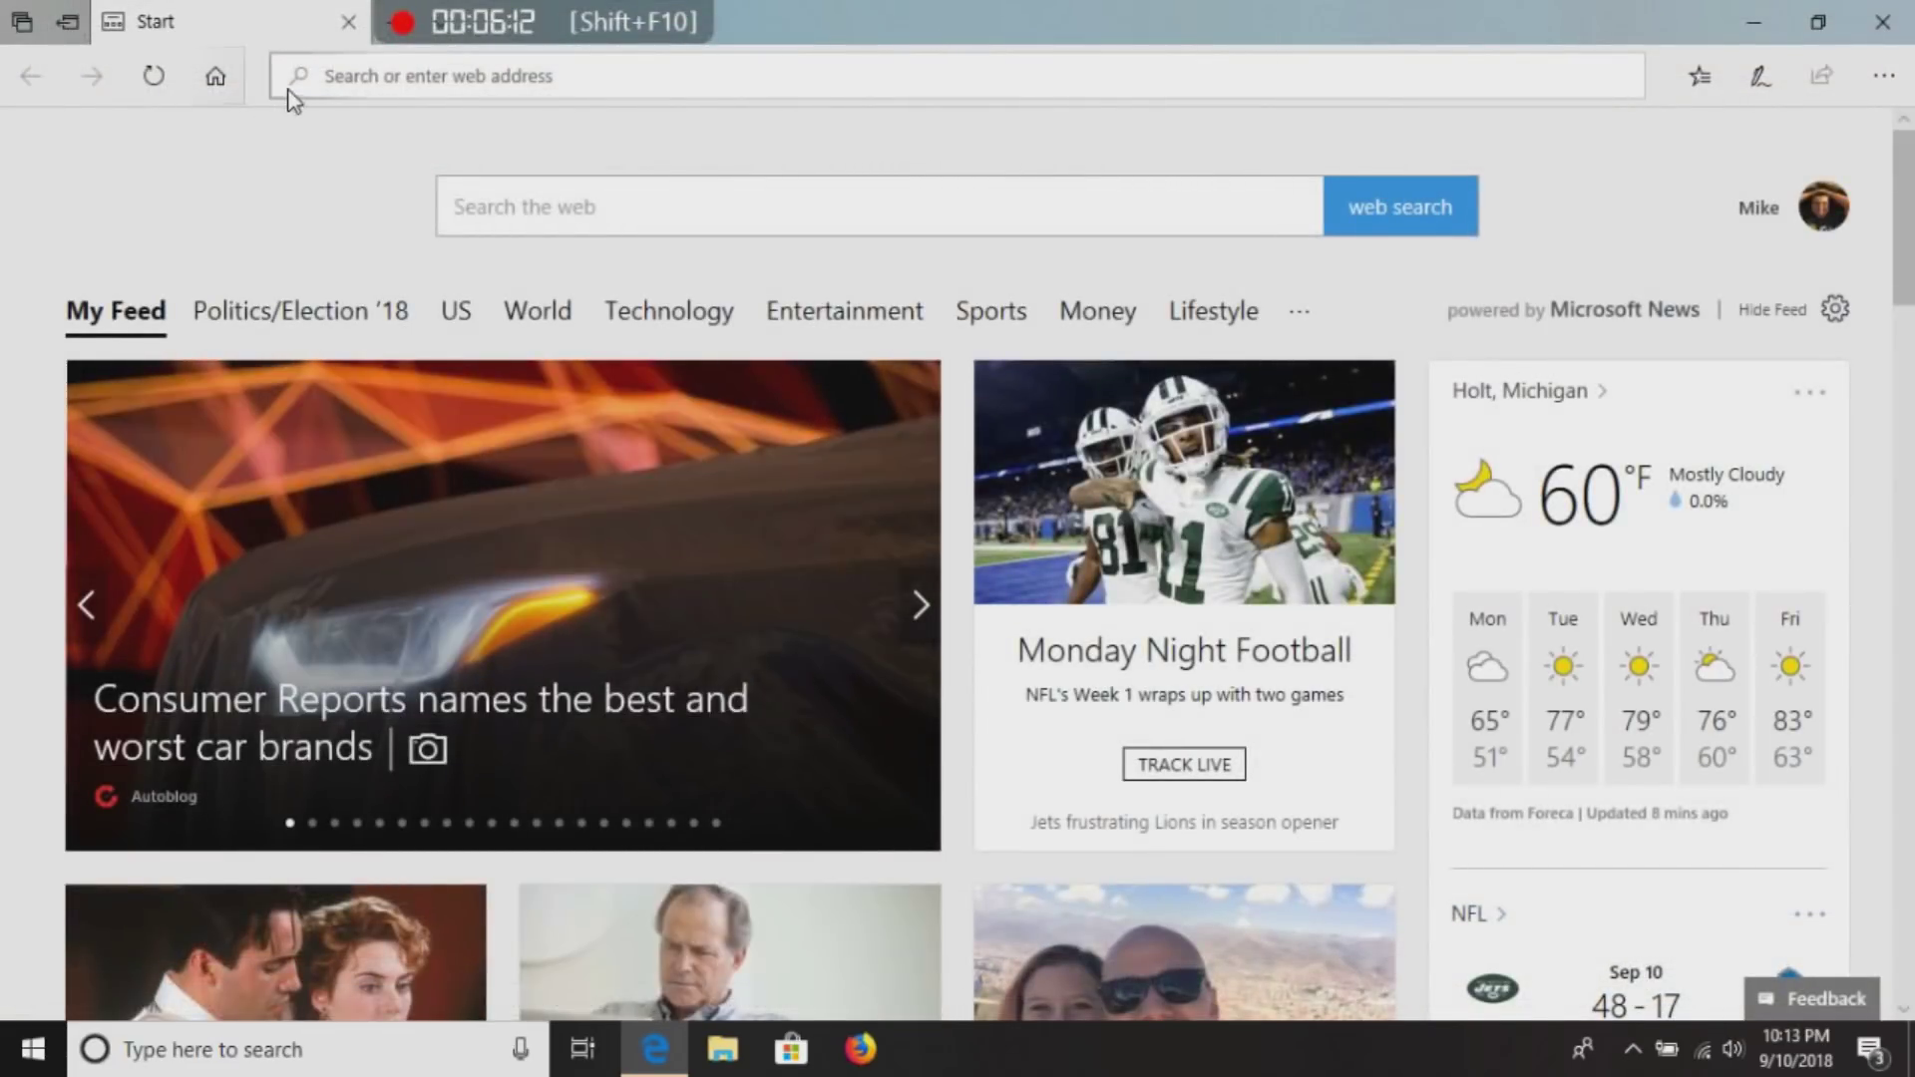
pyautogui.click(351, 75)
pyautogui.write('facebook.com/')
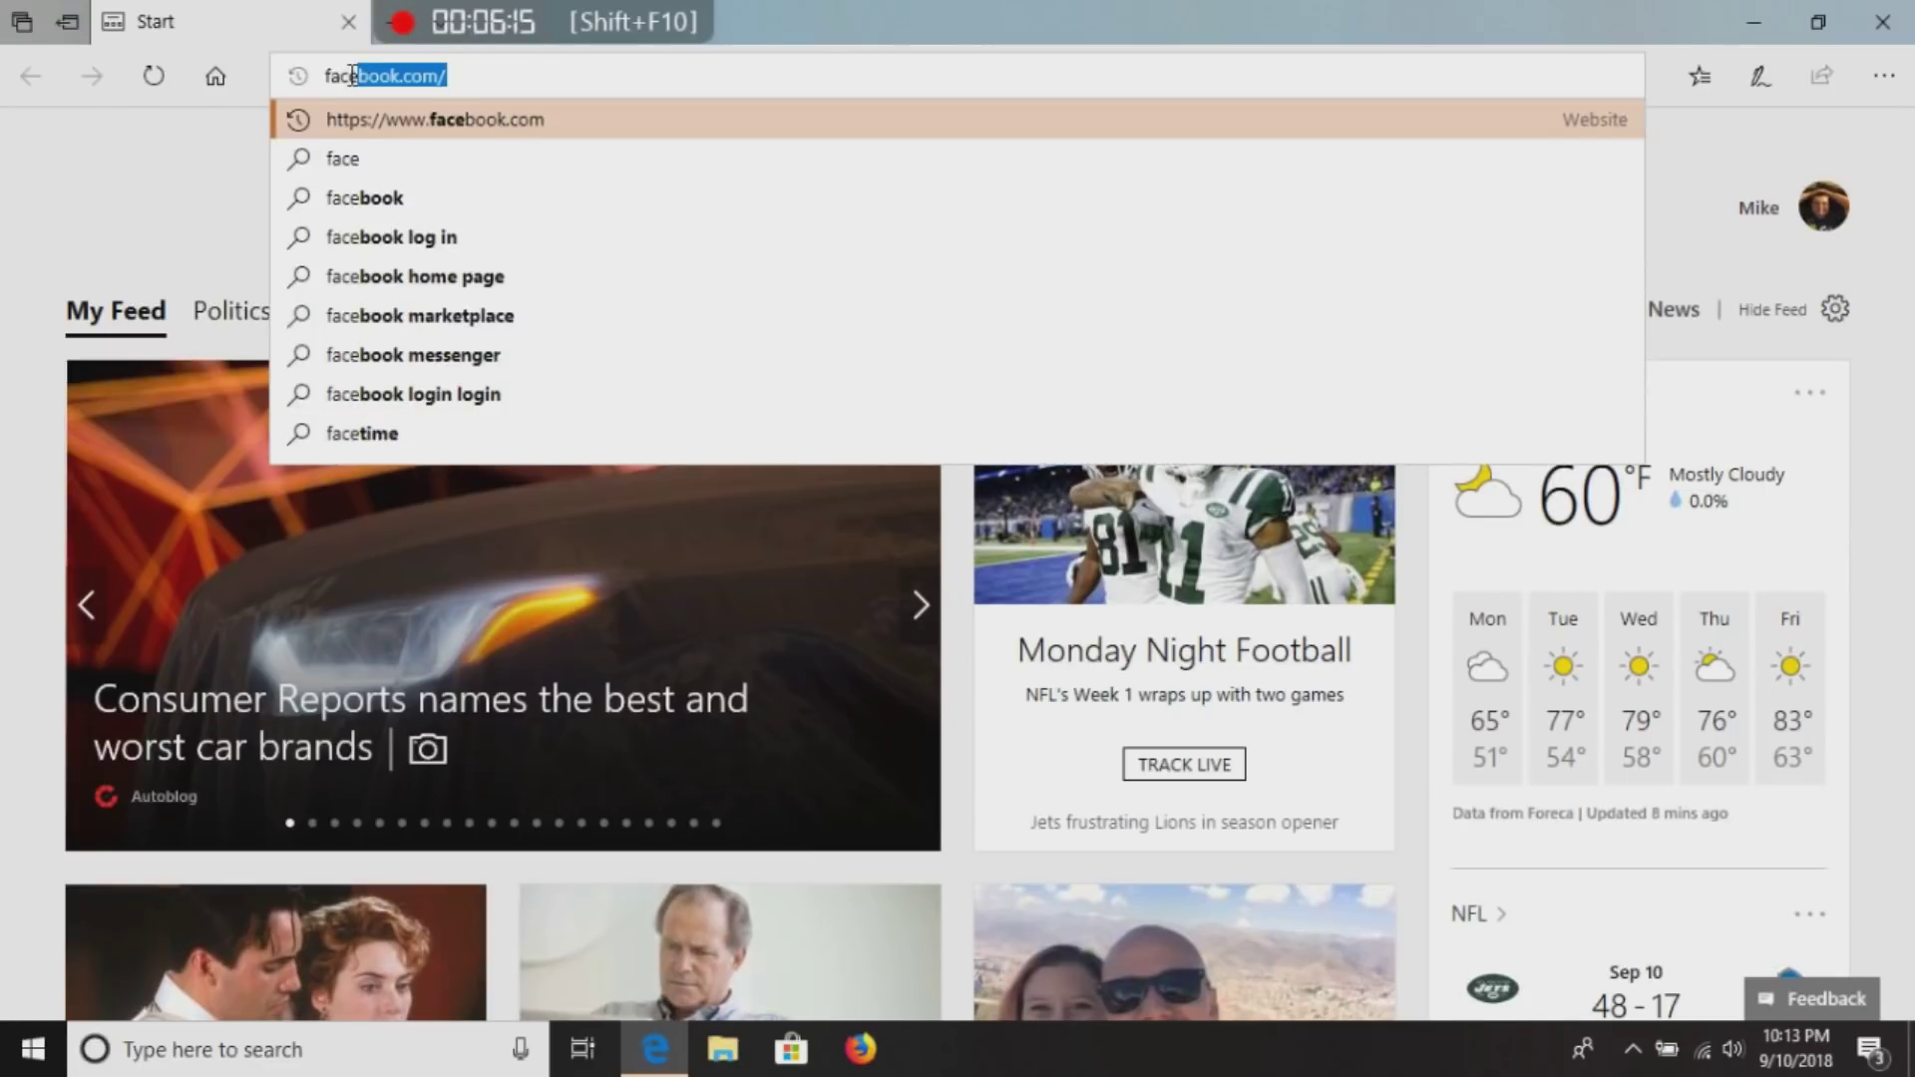
pyautogui.press('Return')
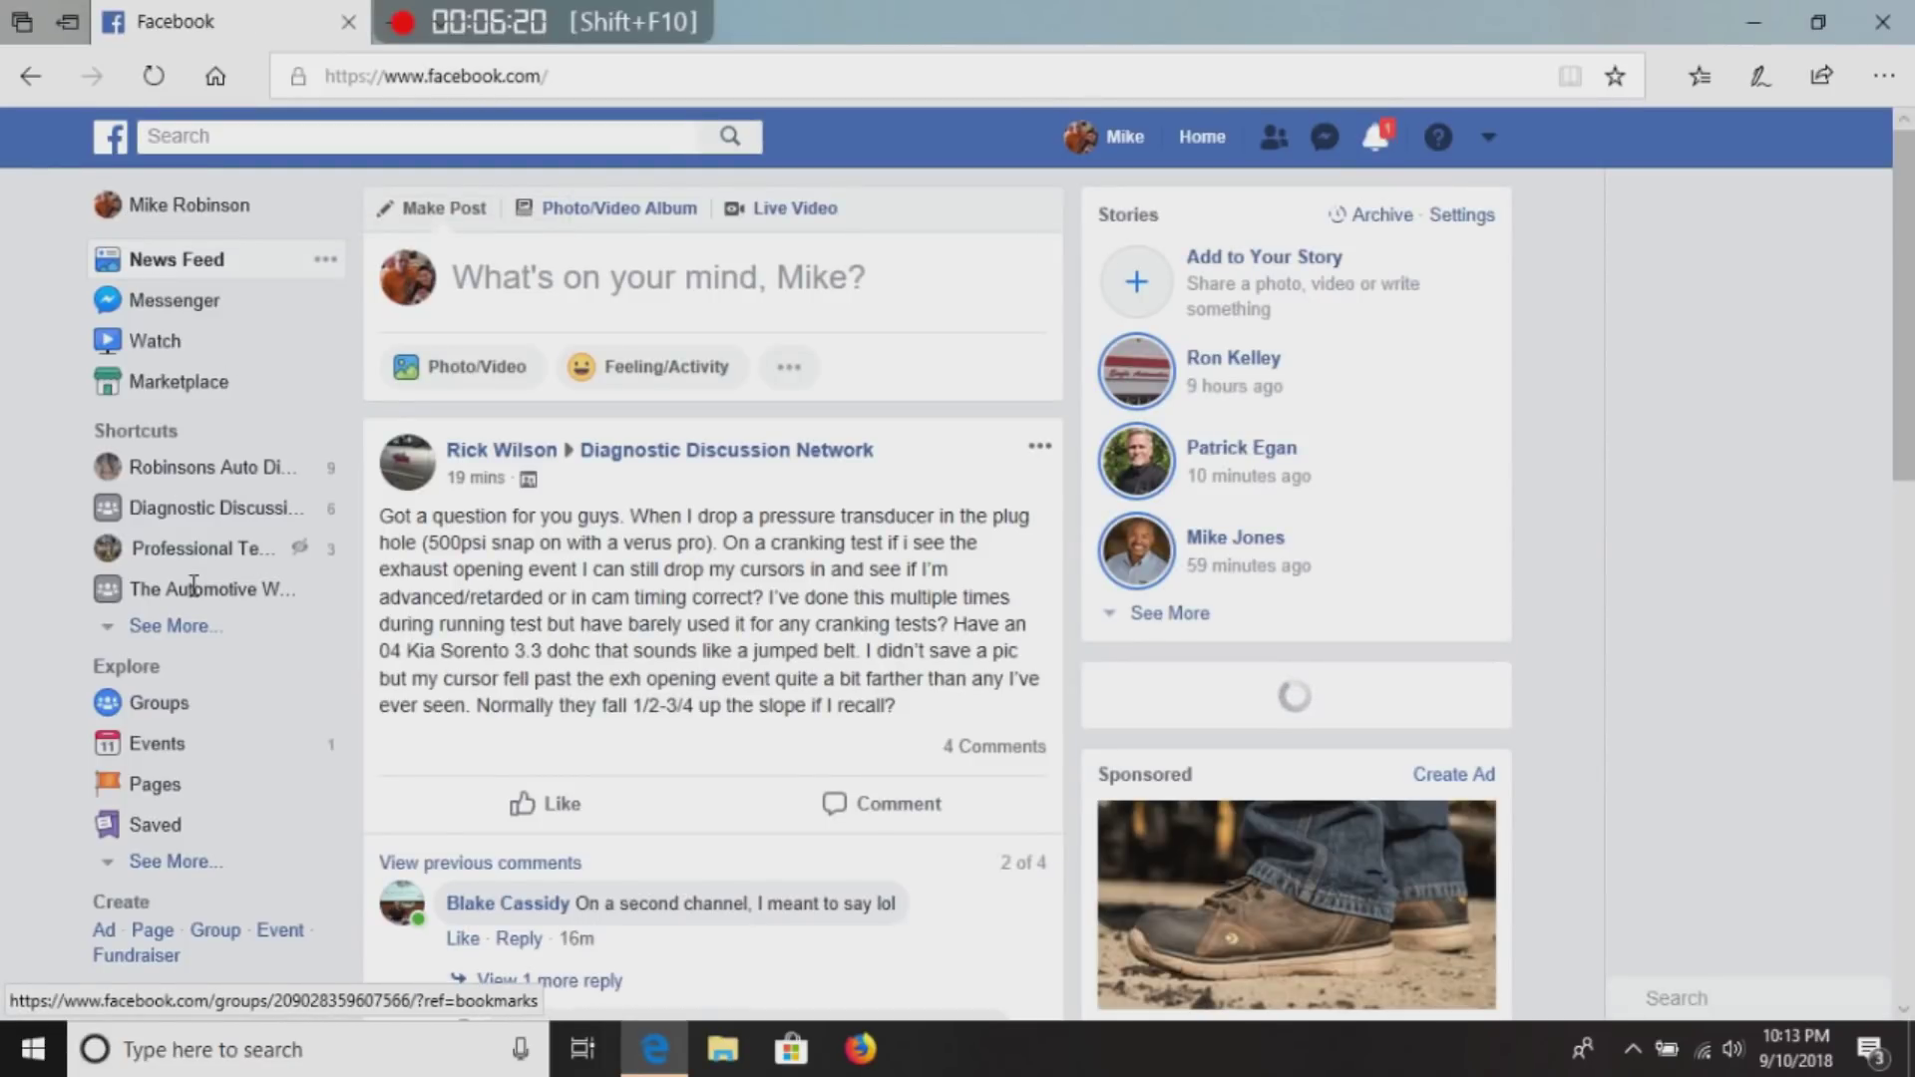
pyautogui.click(193, 594)
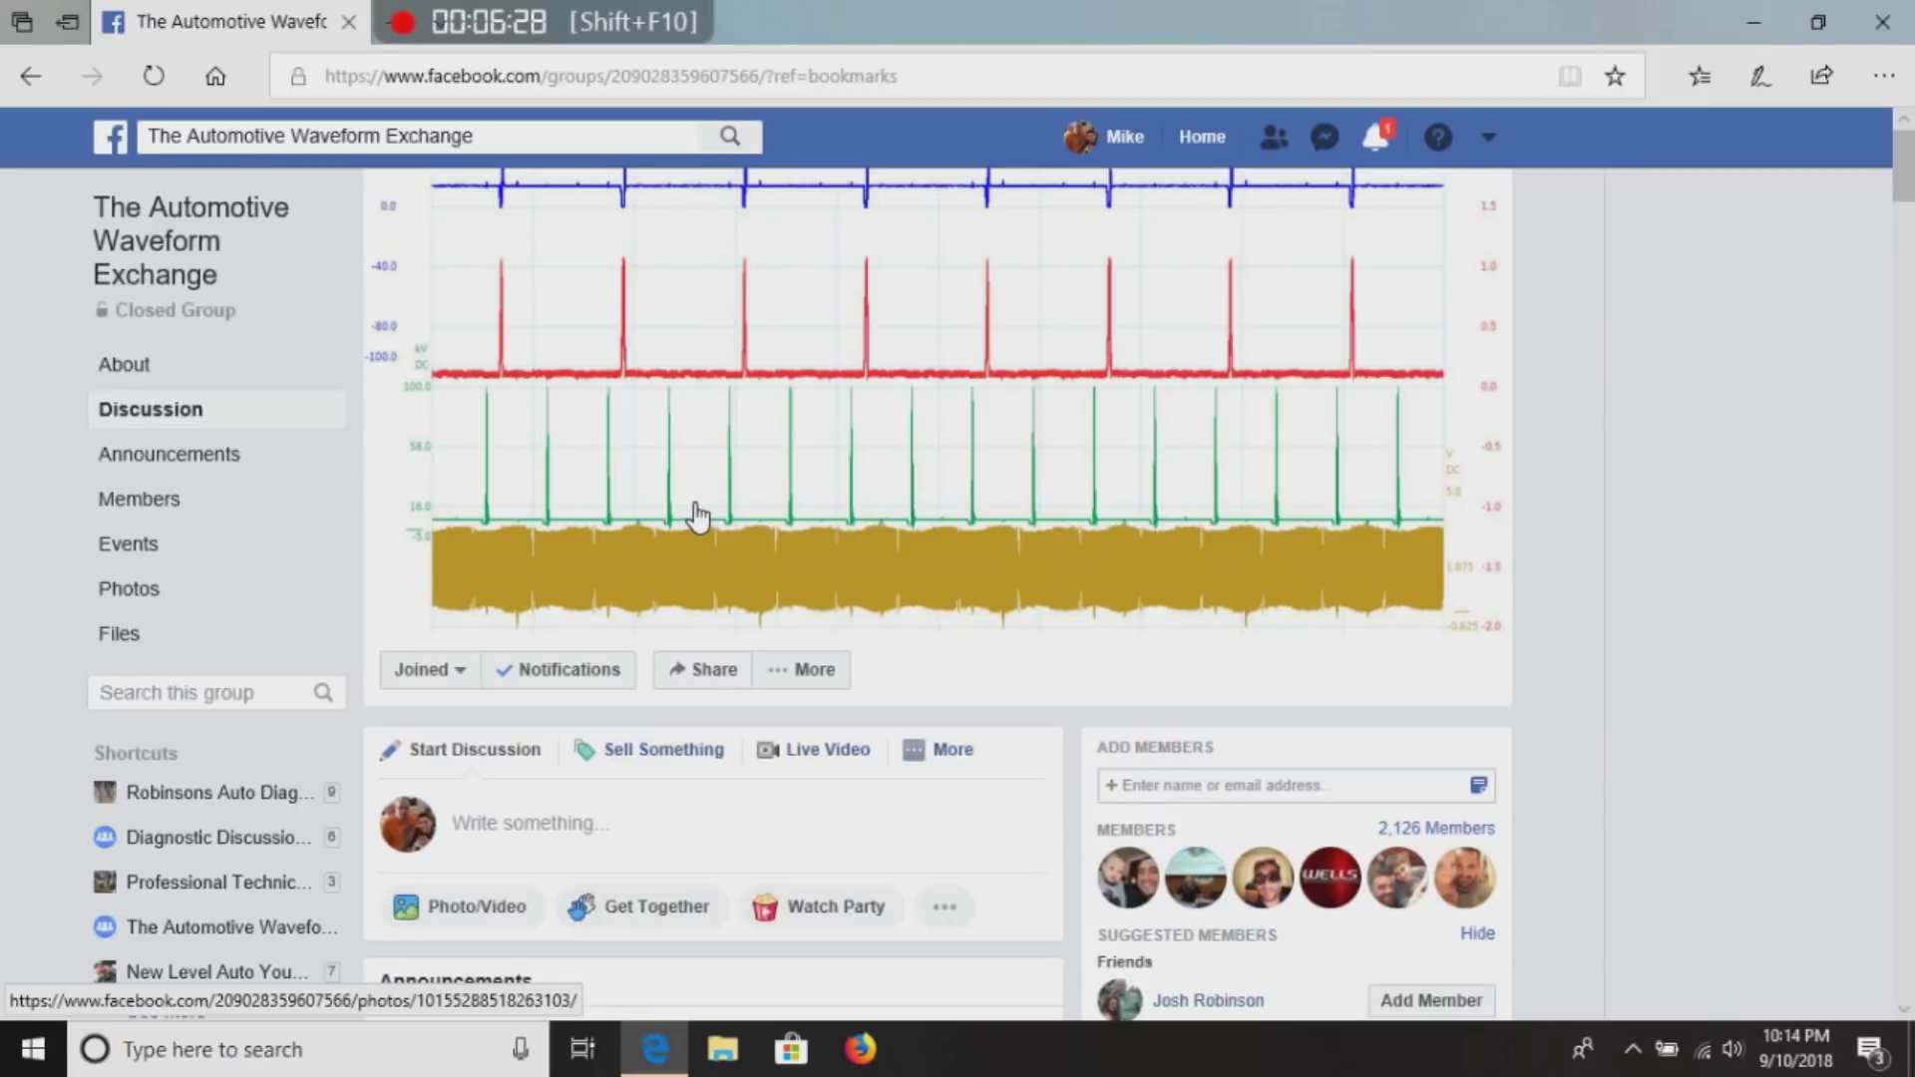
# Locate the 2003 Volkswagen EuroVan cam crank file in the group's shared files and open its post.
pyautogui.click(120, 636)
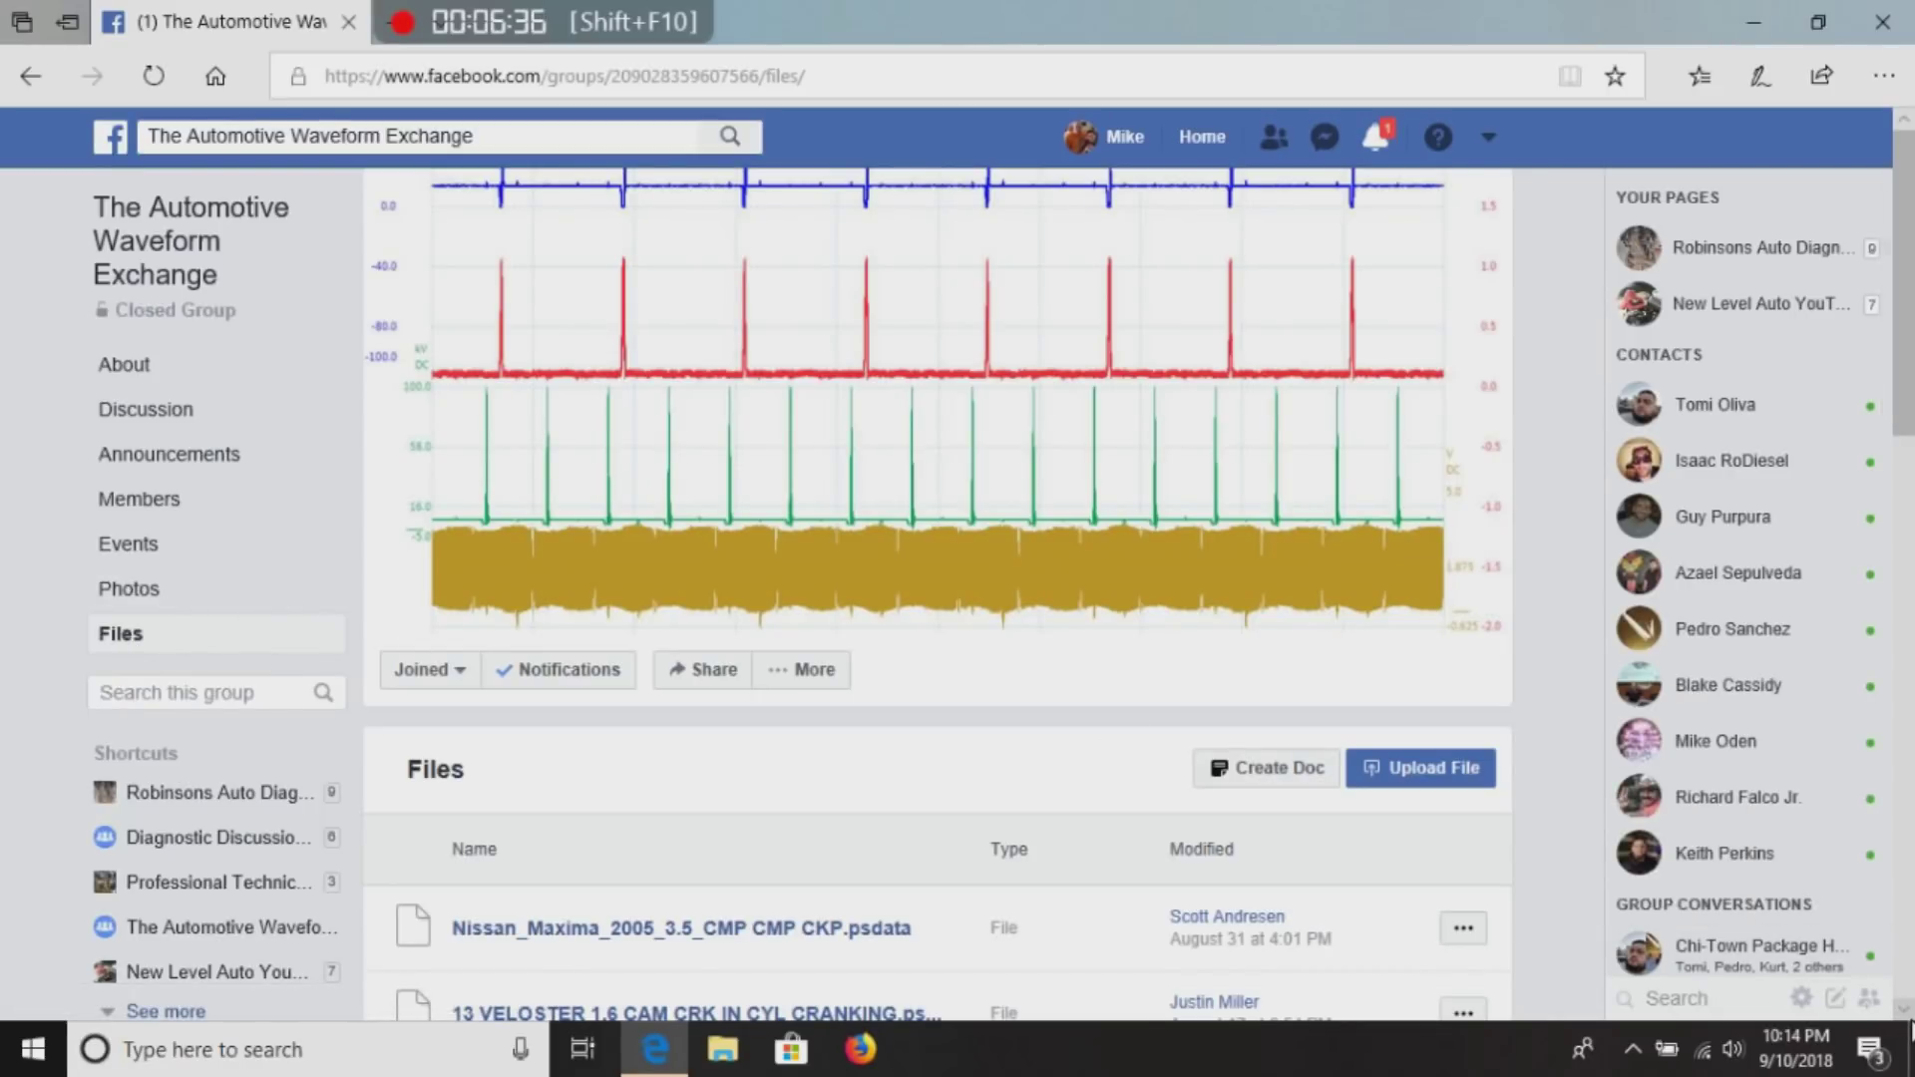
pyautogui.scroll(-8, 1907, 1012)
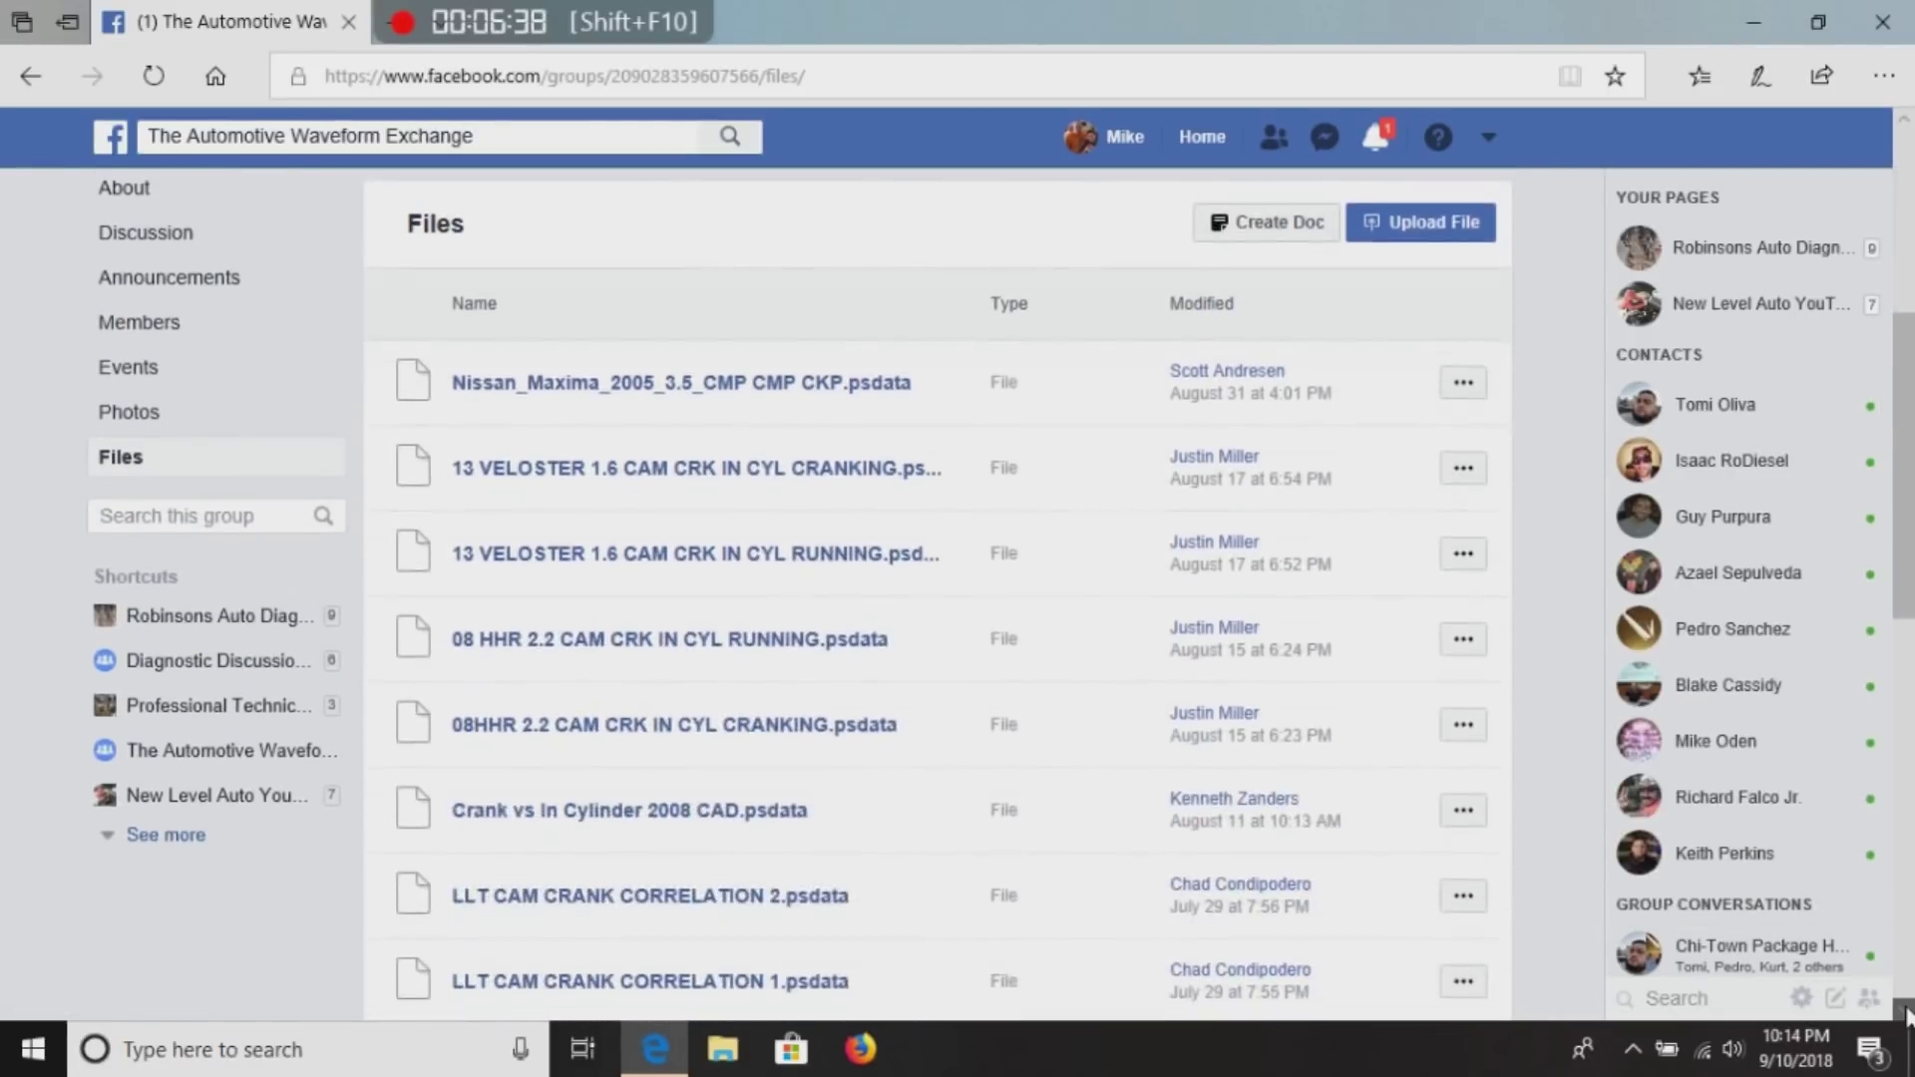
pyautogui.scroll(-5, 1906, 1012)
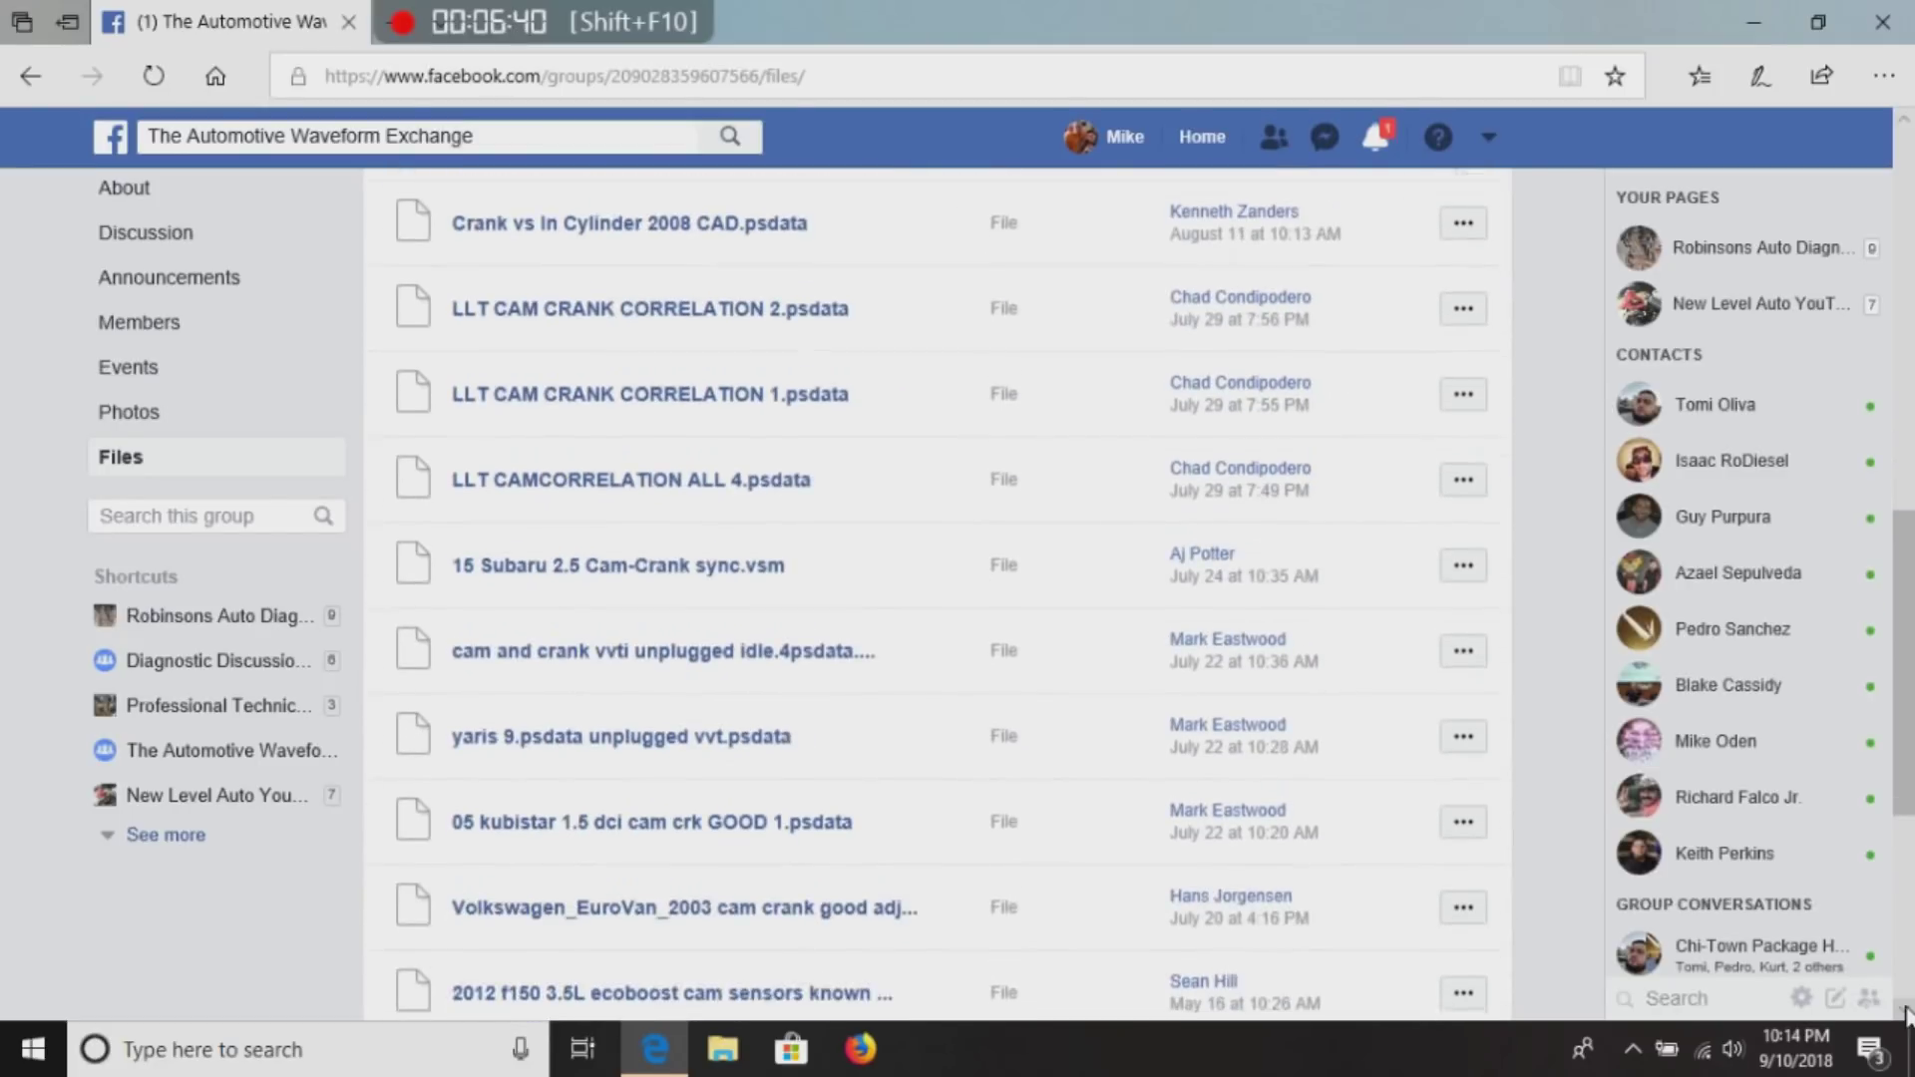
pyautogui.scroll(-1, 1907, 1012)
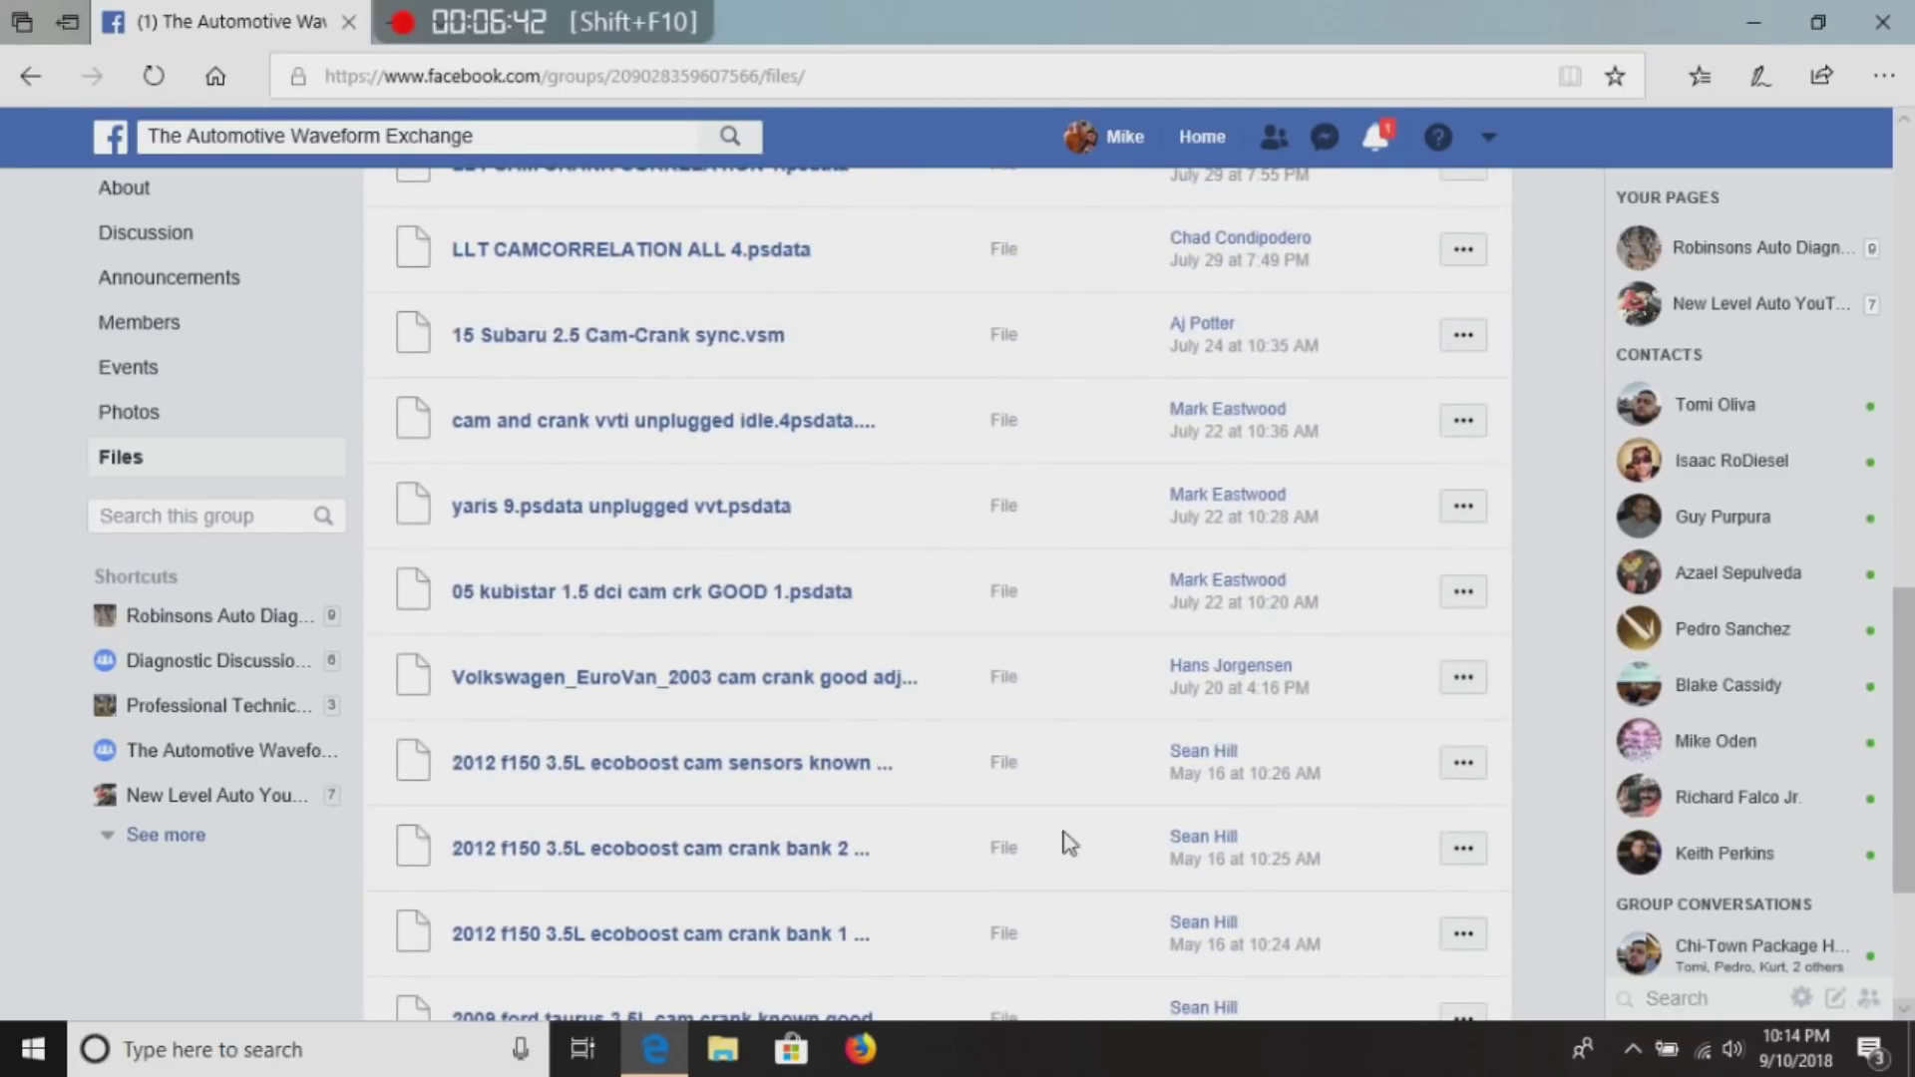
pyautogui.click(774, 680)
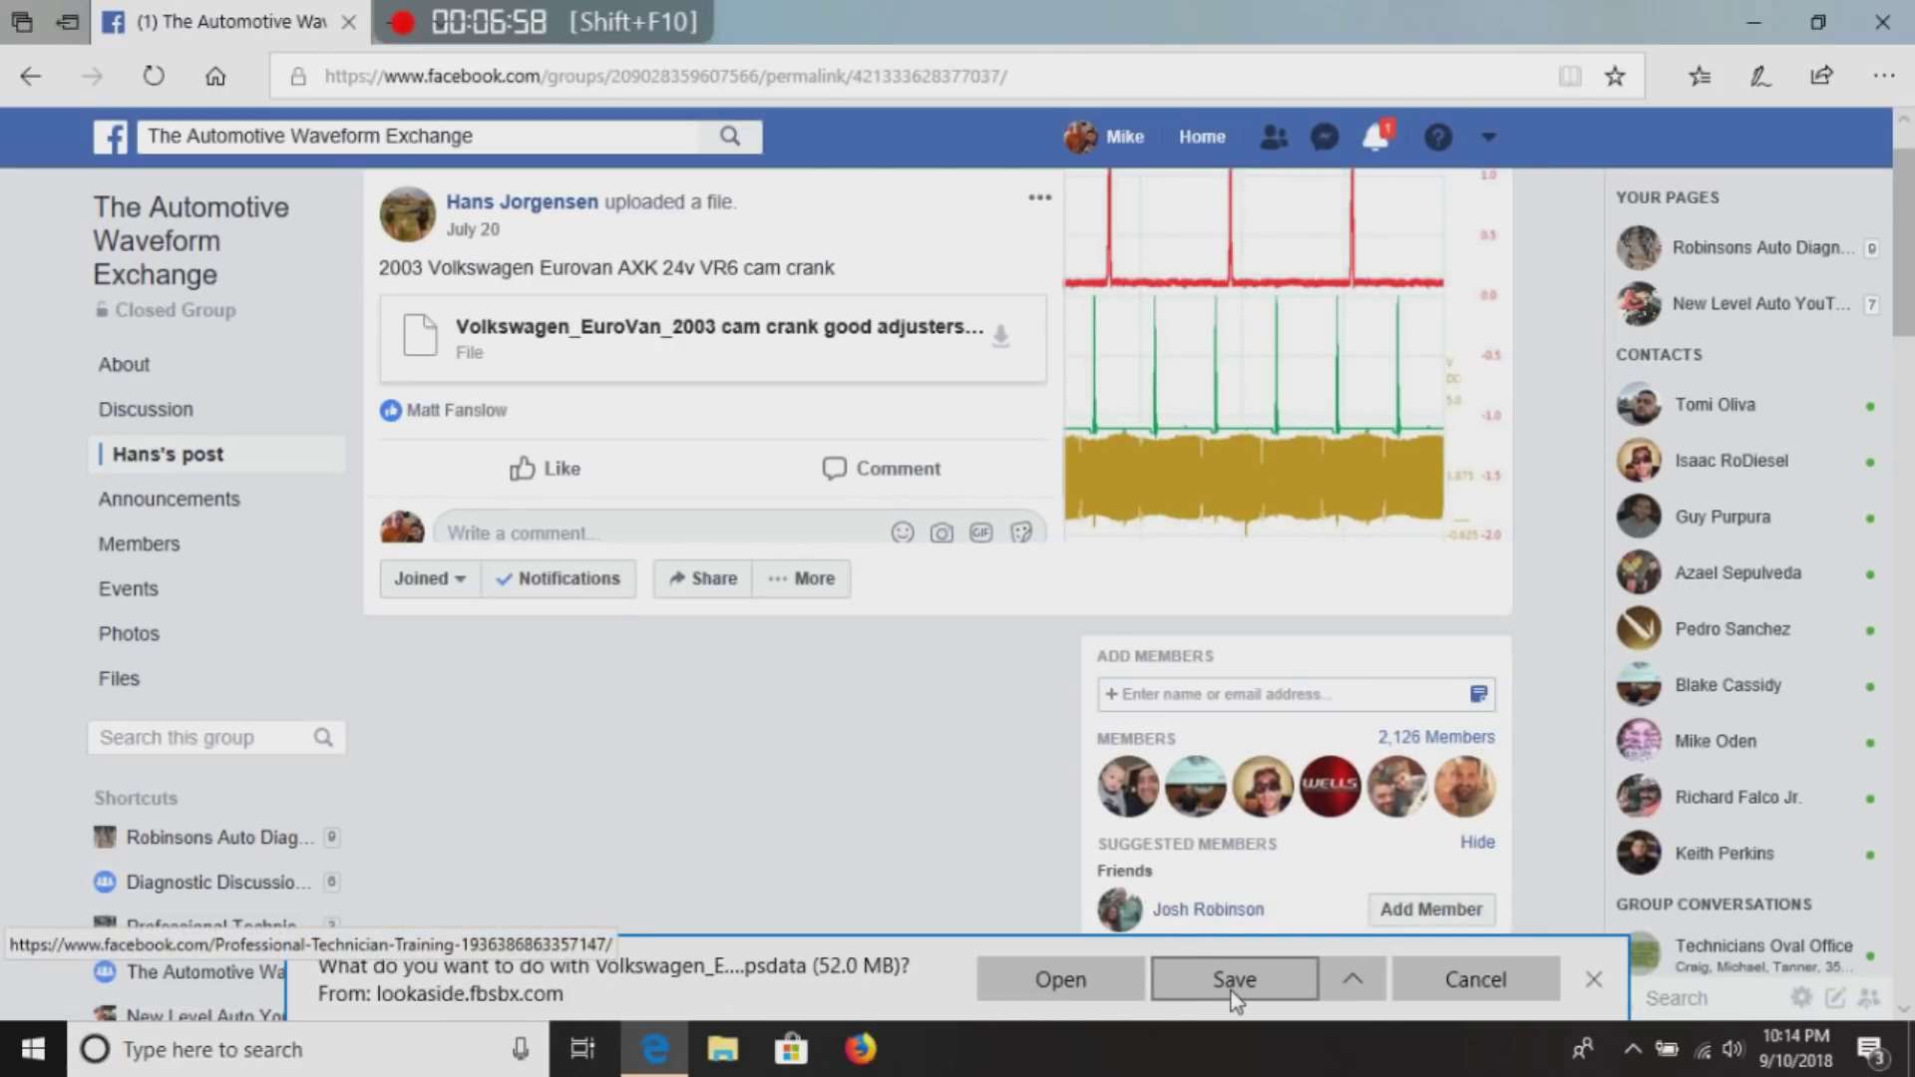
# Open the downloaded Volkswagen EuroVan 2003 psdata file in PicoScope from the download bar.
pyautogui.click(1060, 980)
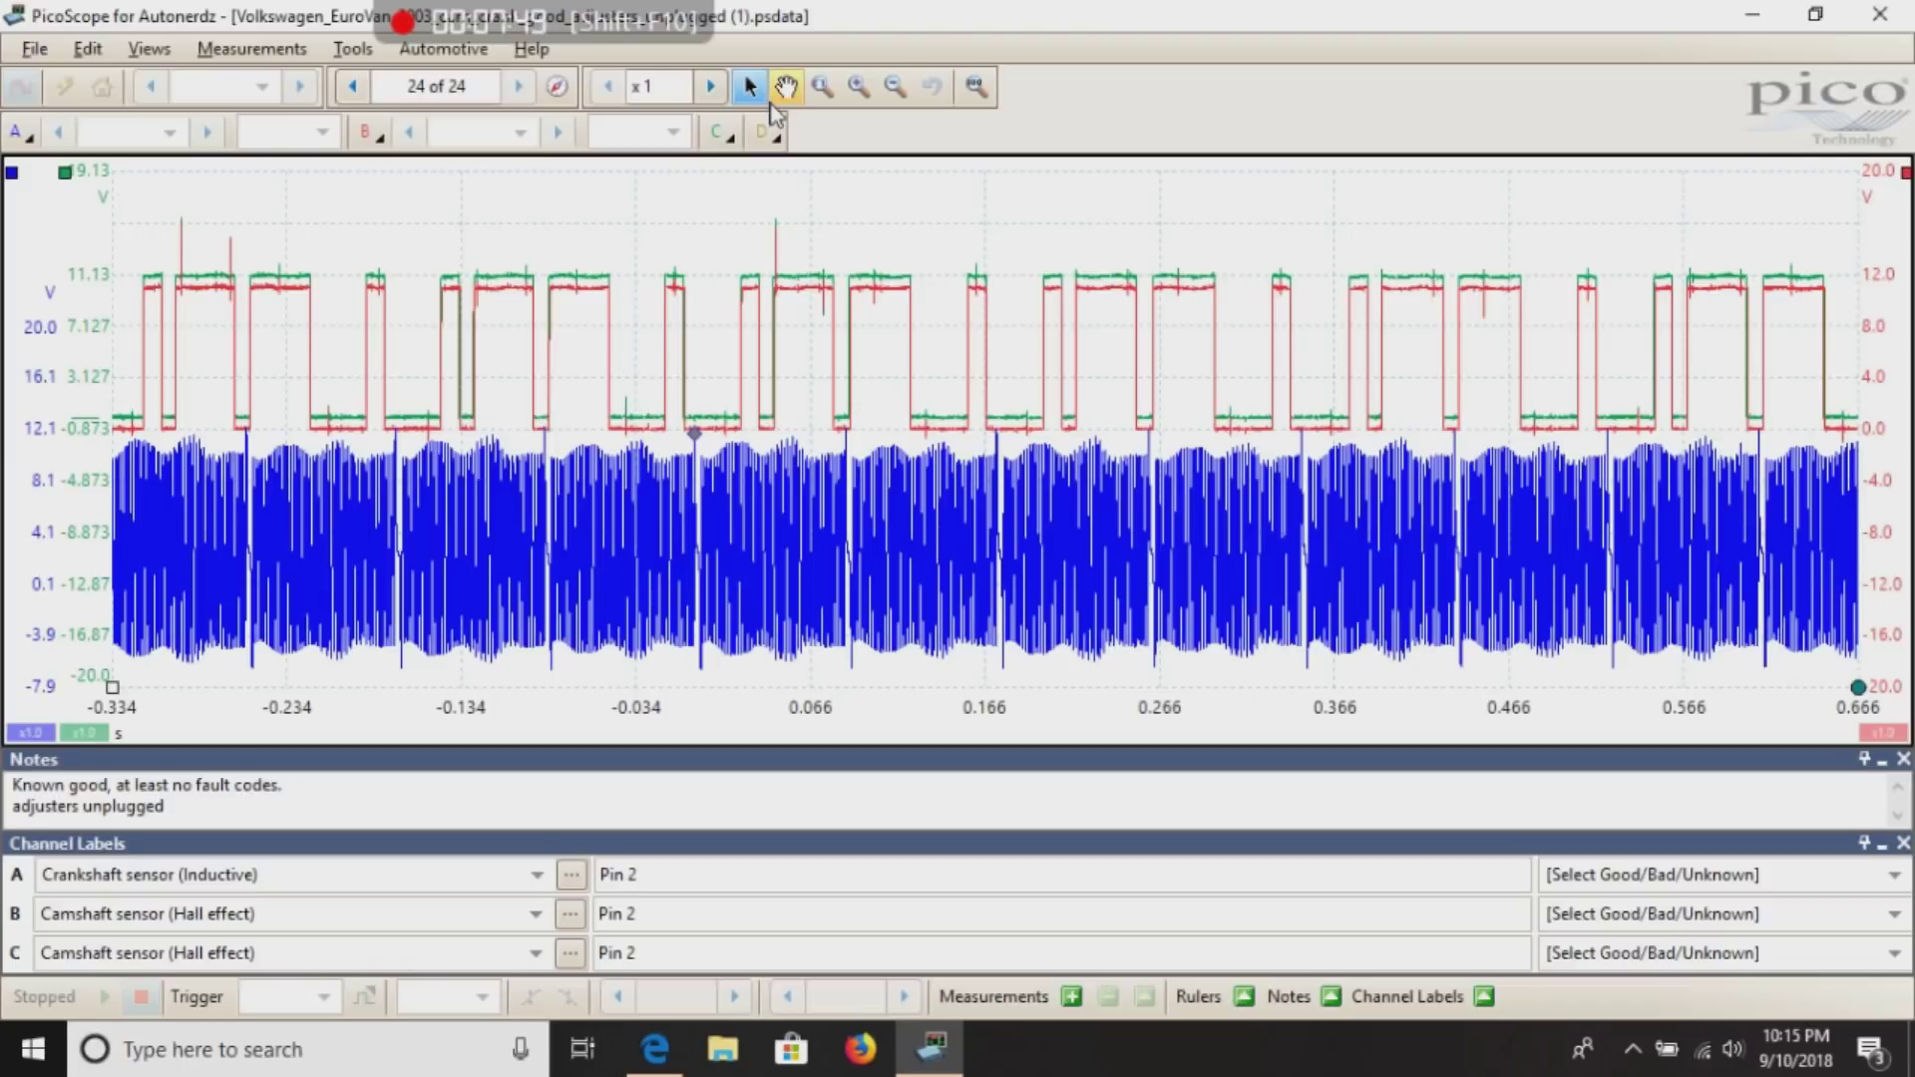
pyautogui.click(822, 88)
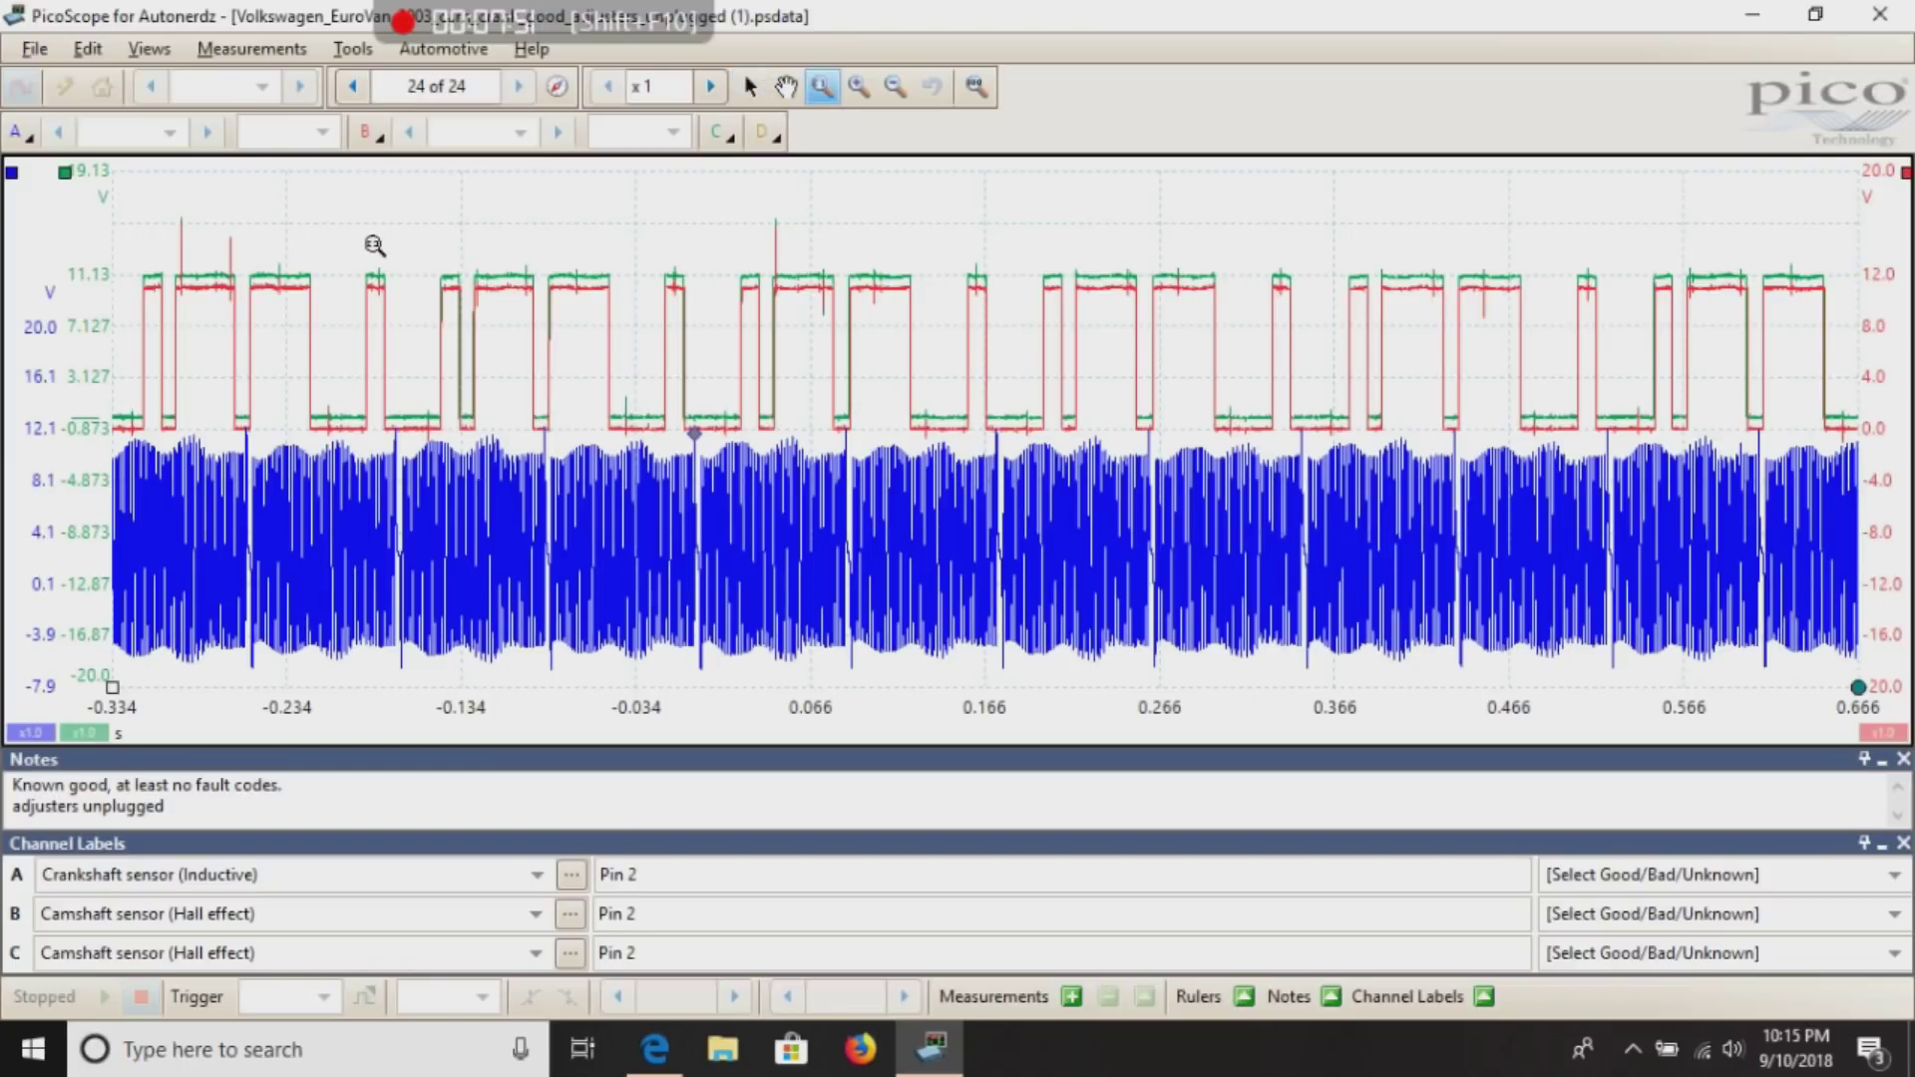
pyautogui.moveTo(370, 237); pyautogui.dragTo(967, 685)
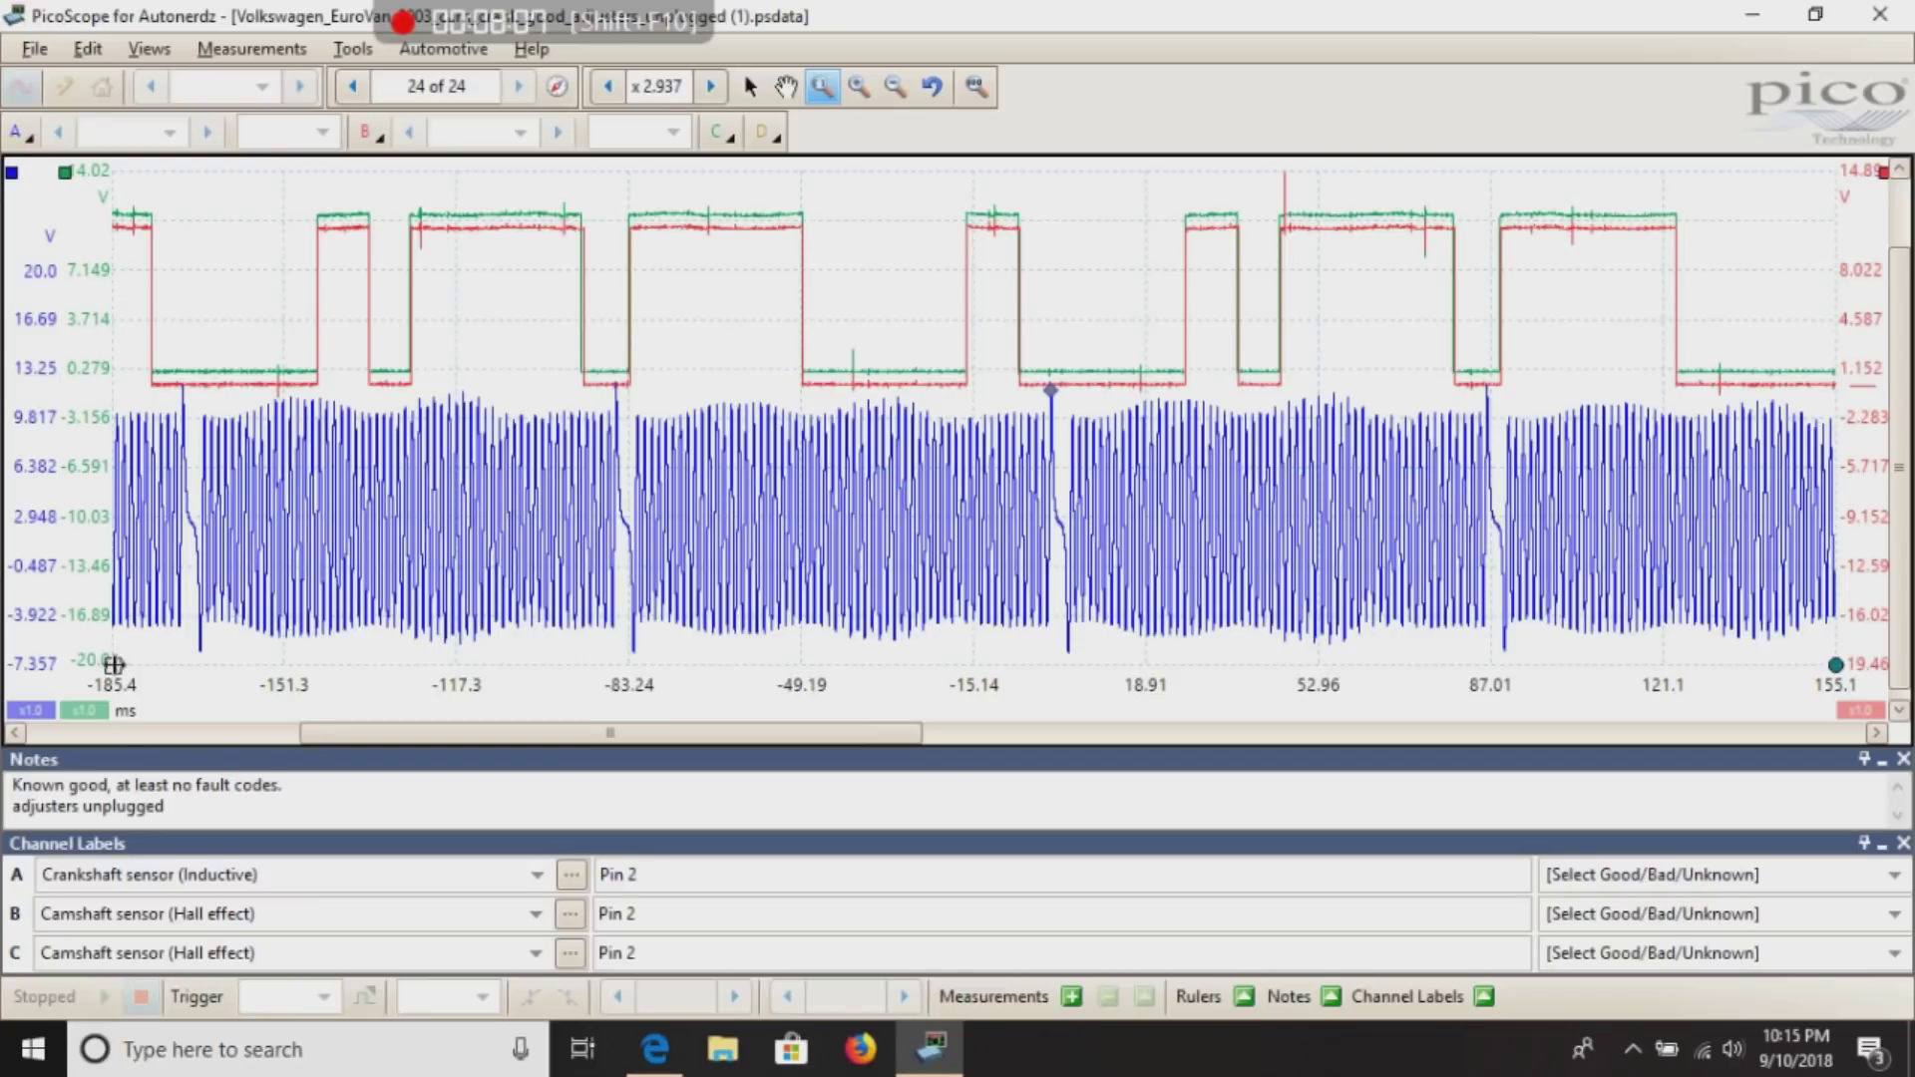
pyautogui.moveTo(113, 665); pyautogui.dragTo(27, 663)
pyautogui.click(976, 87)
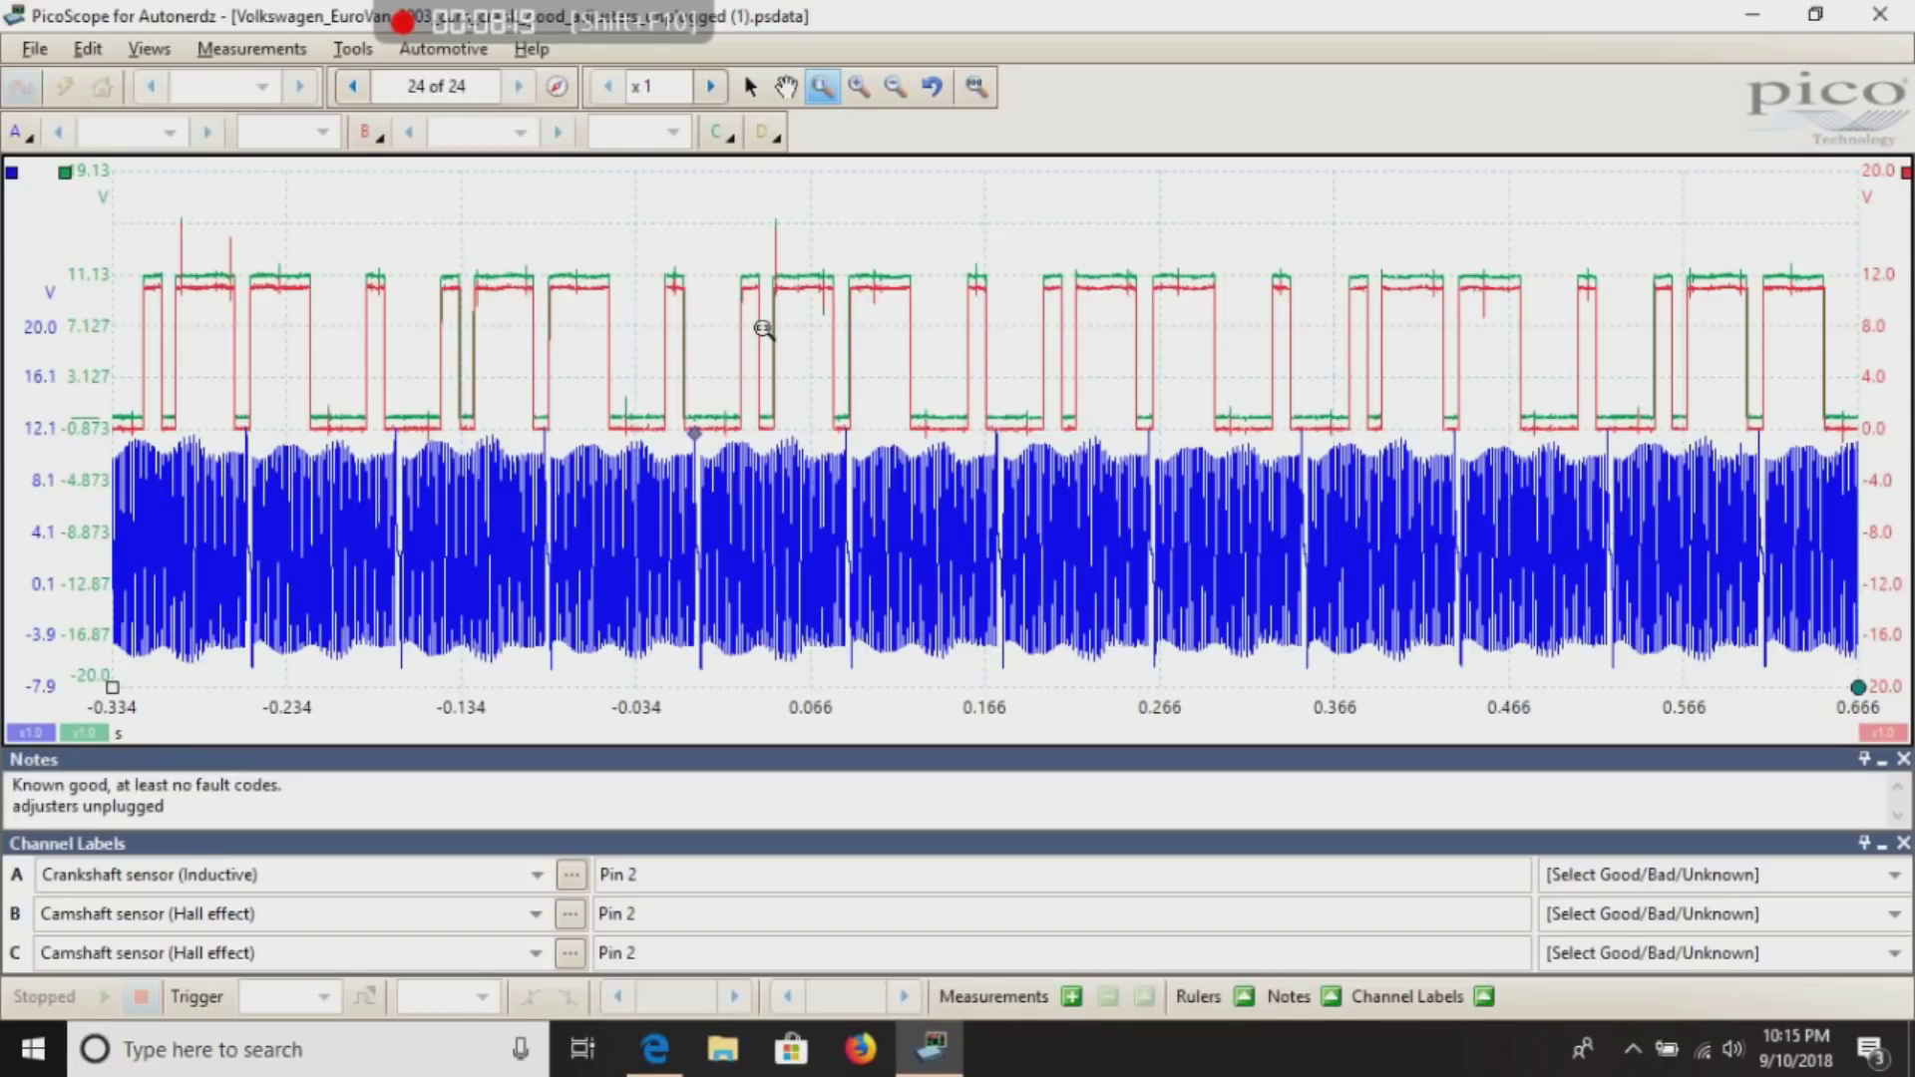
pyautogui.click(23, 52)
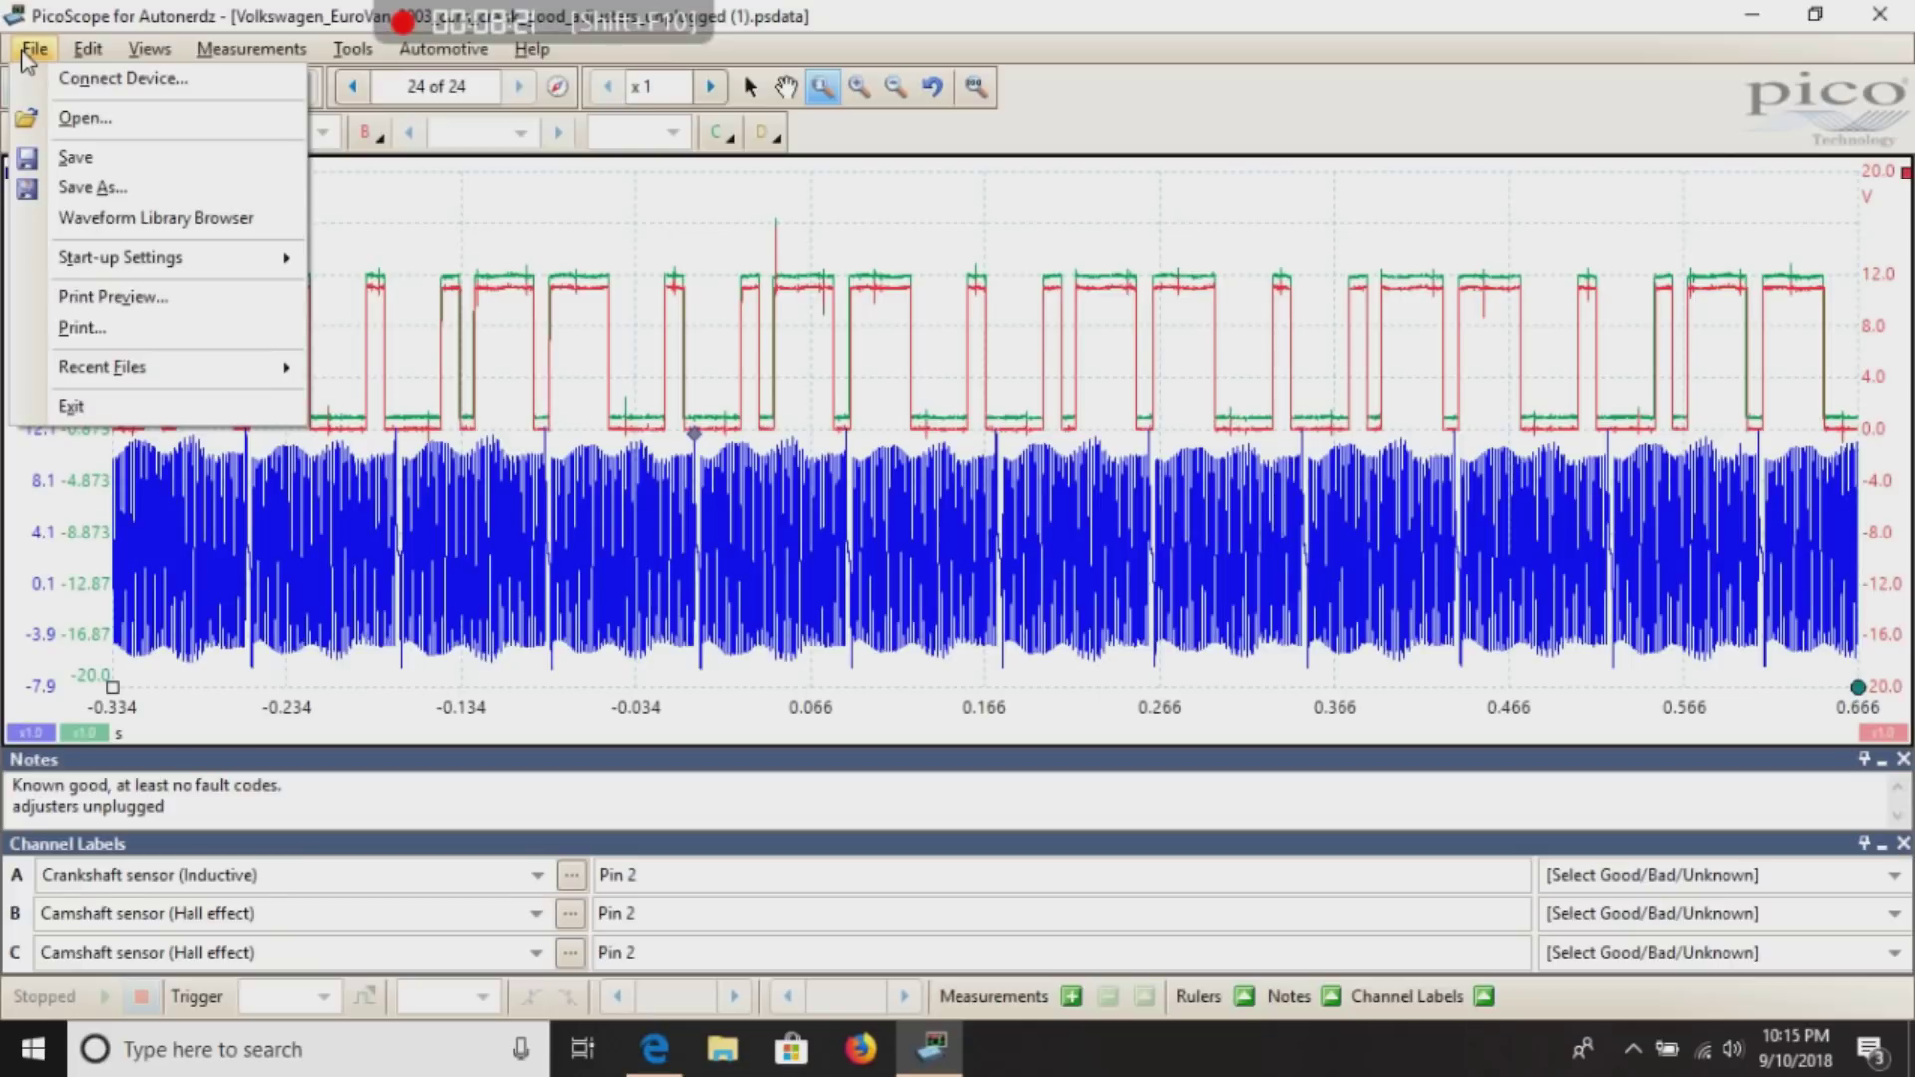
pyautogui.click(72, 160)
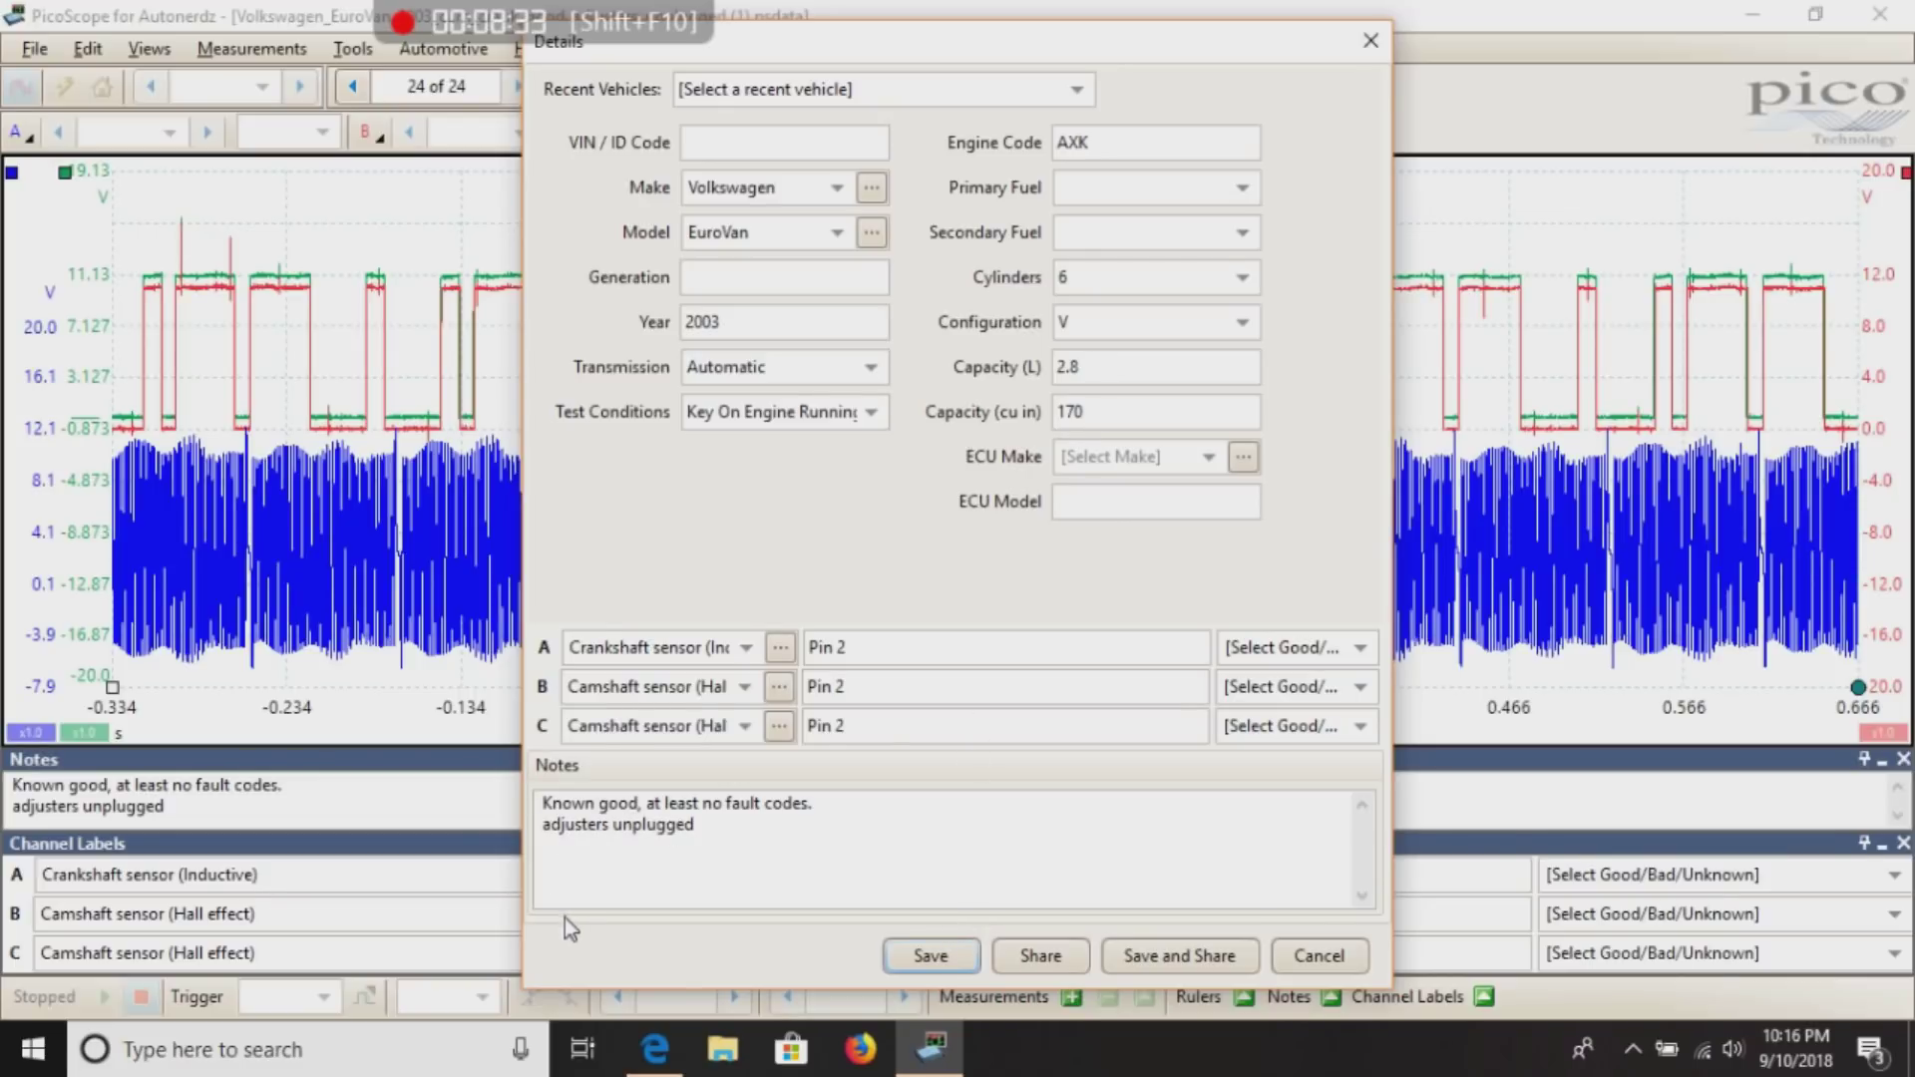
pyautogui.click(1372, 46)
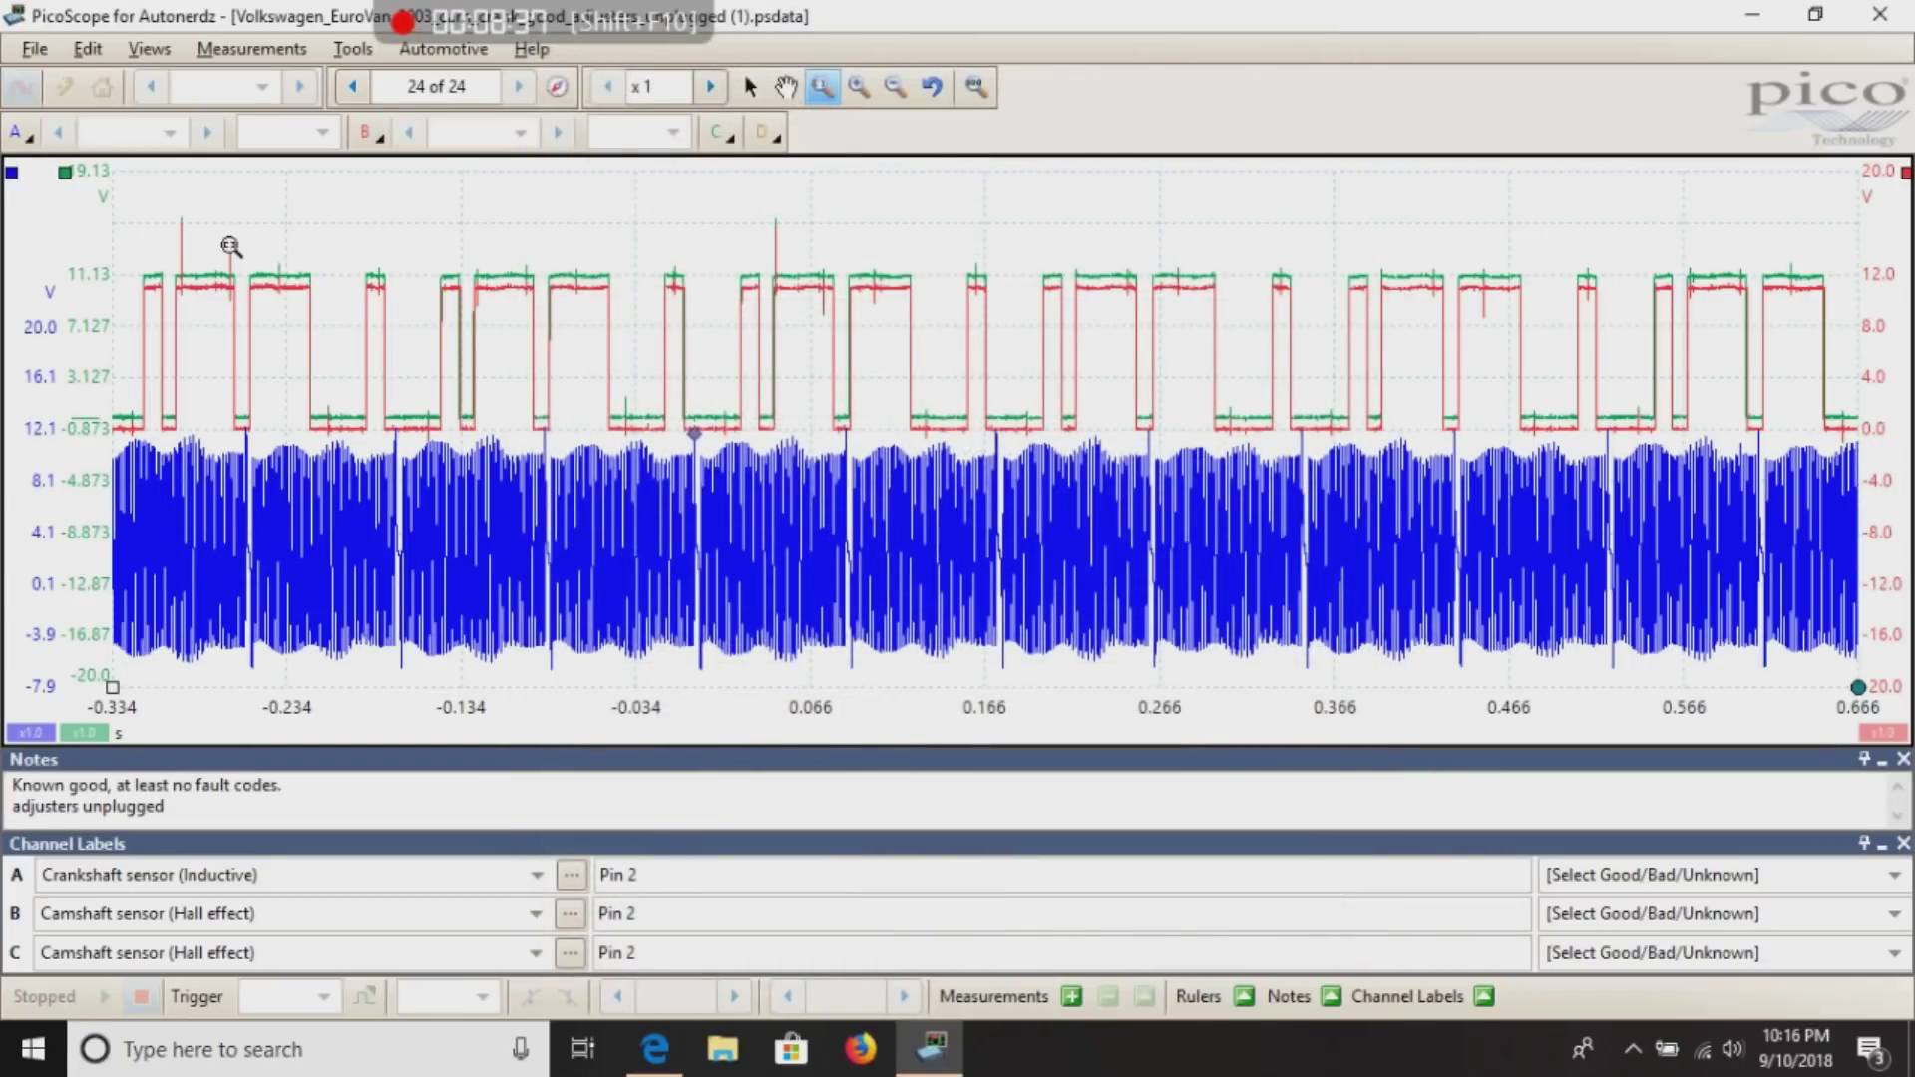